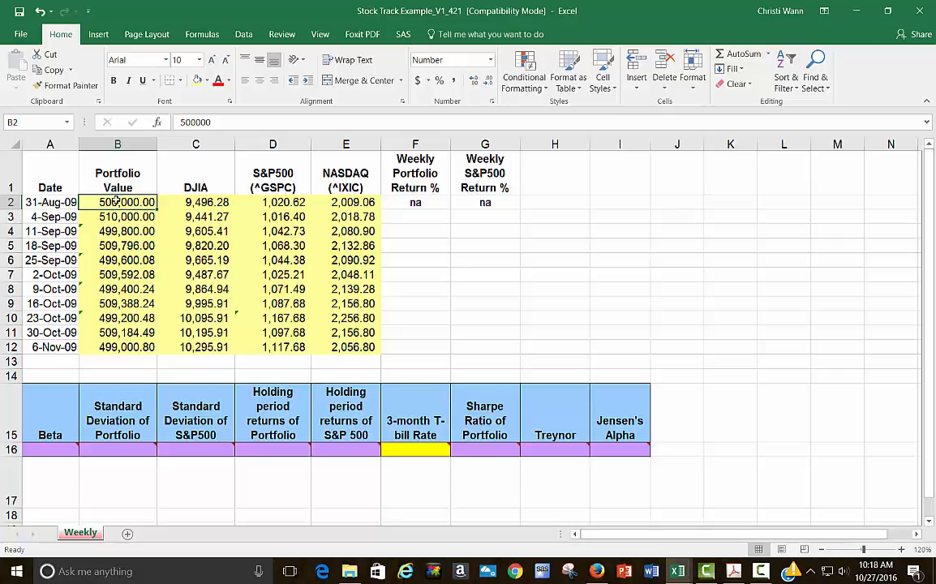
- Examine the weekly dates, portfolio values and DJIA, S&P500 and NASDAQ data in columns A to E
click(42, 202)
click(50, 231)
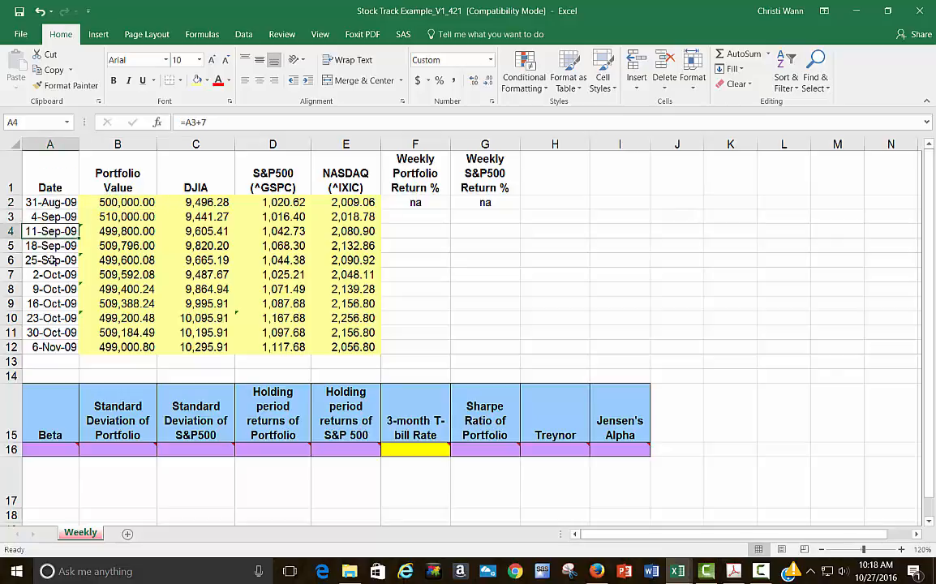
click(41, 261)
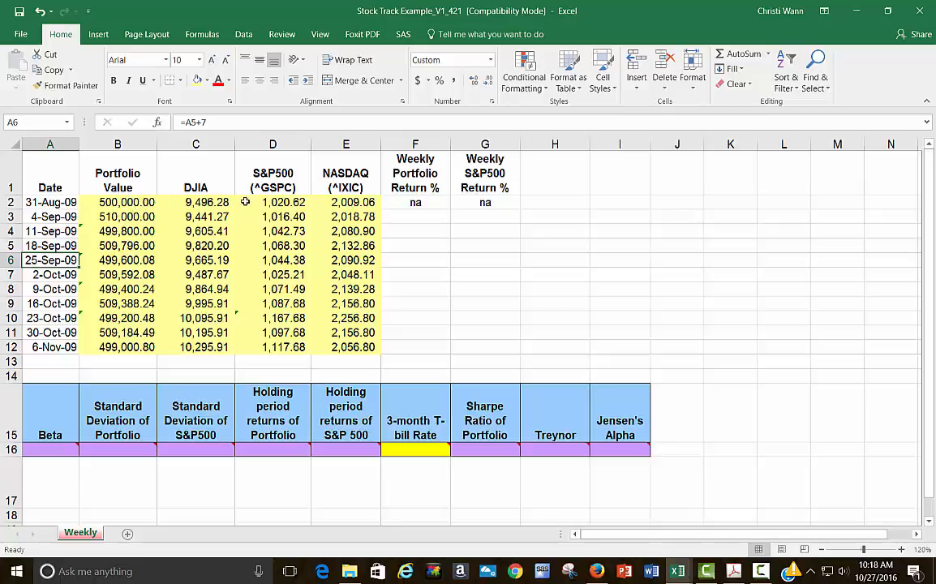
click(280, 202)
click(341, 202)
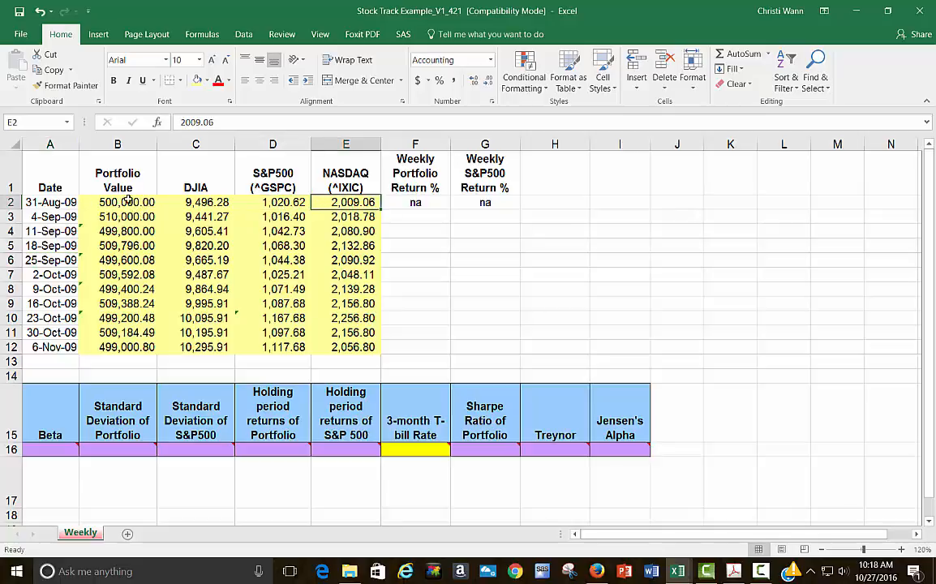
drag(120, 202, 339, 332)
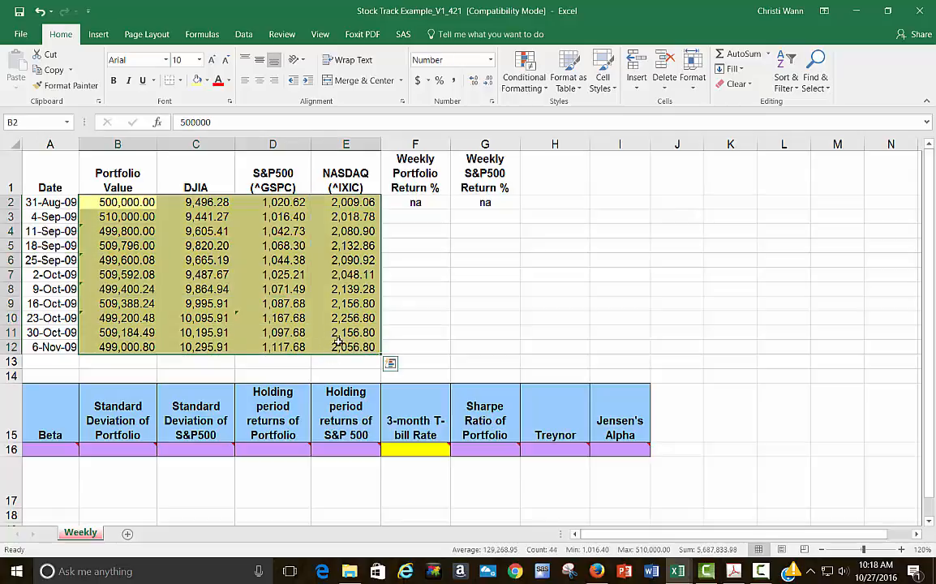
click(127, 234)
key(Right)
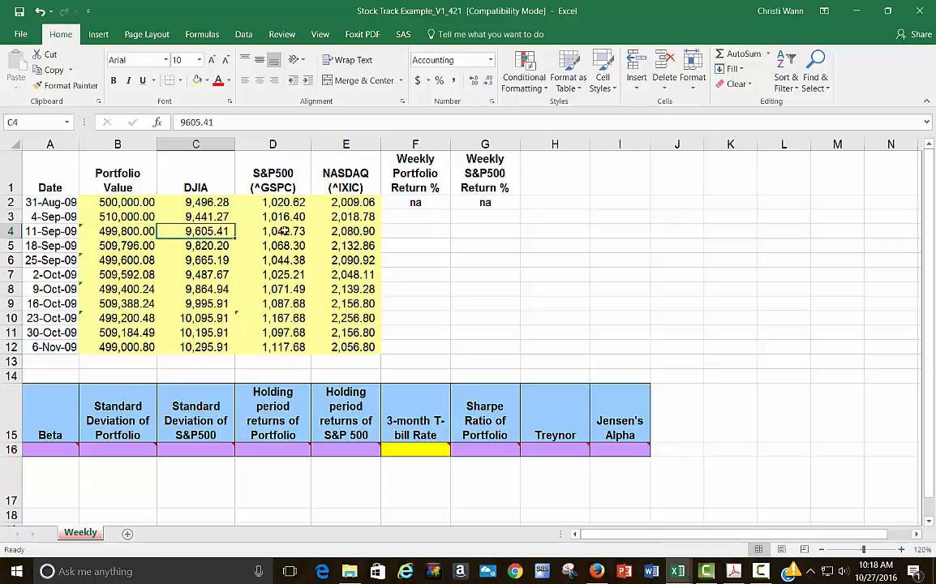
key(Right)
key(Right)
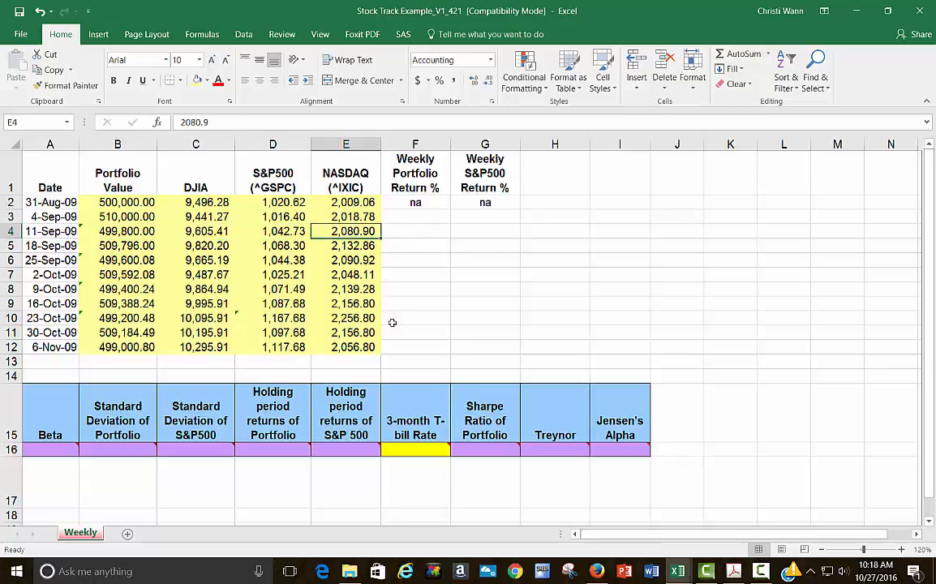
- Calculate the first weekly S&P500 return in G3 with the formula =(D3-D2)/D2
click(480, 216)
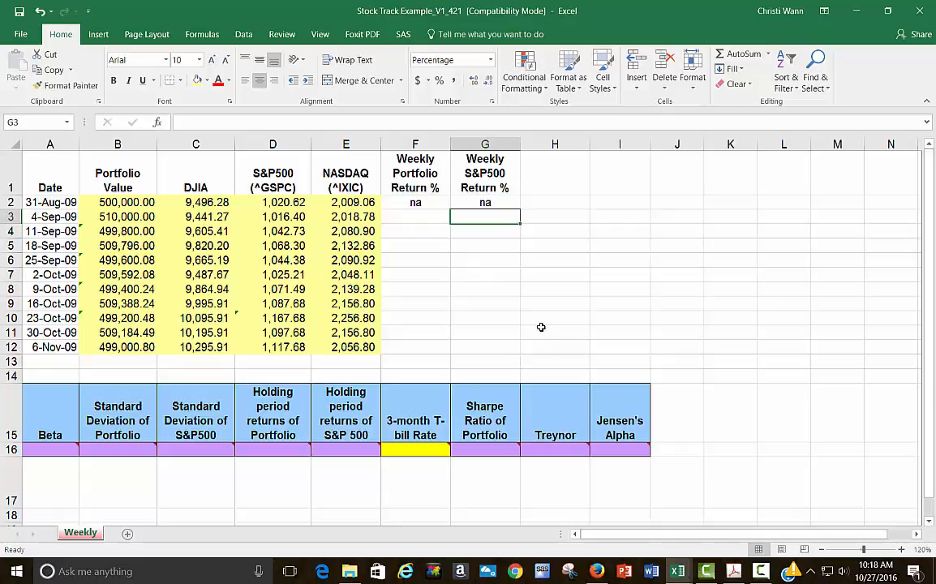
text(=)
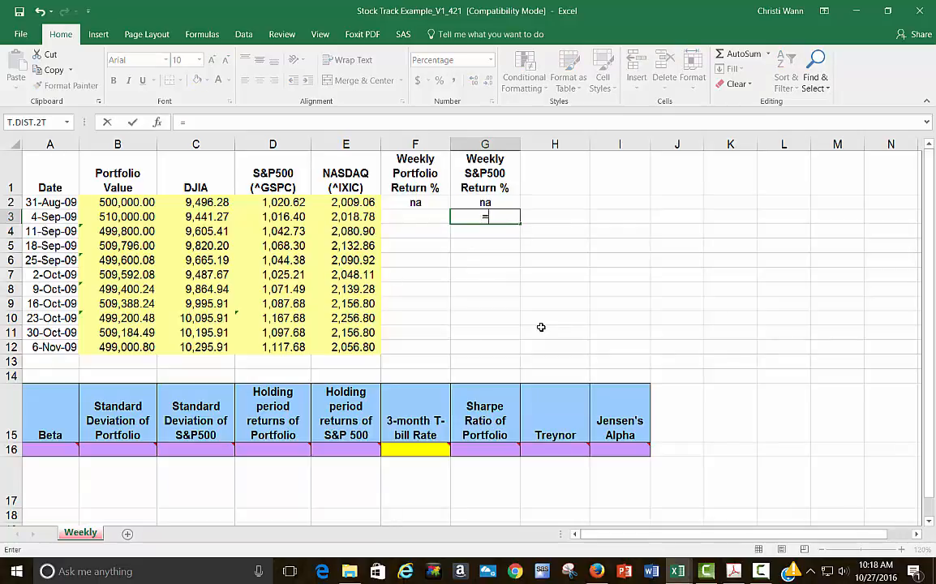
text(()
click(276, 216)
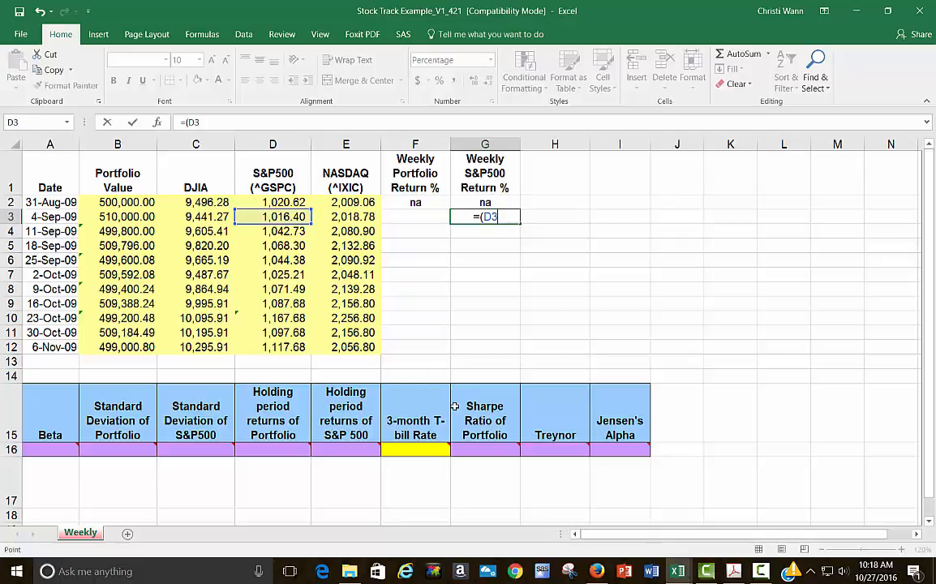
text(-)
click(250, 200)
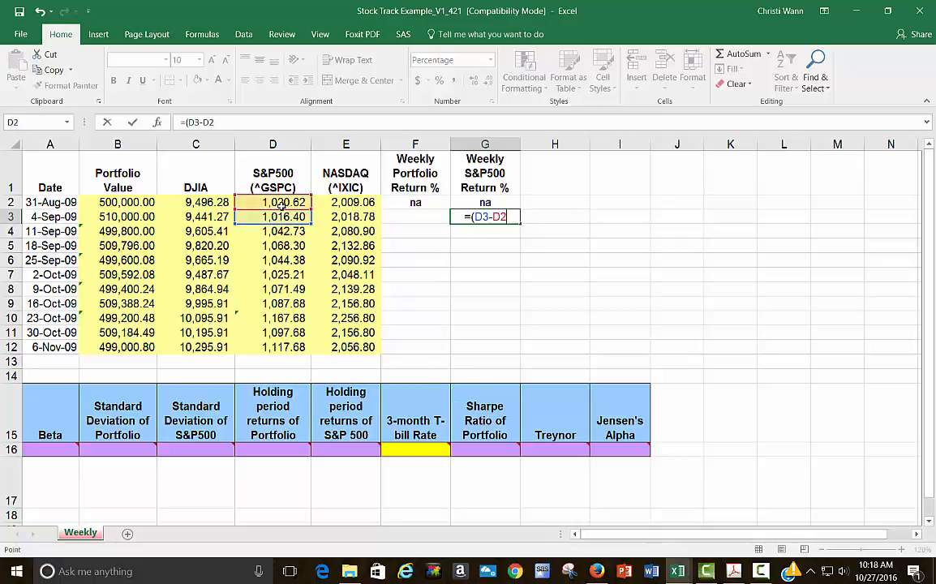
text()/)
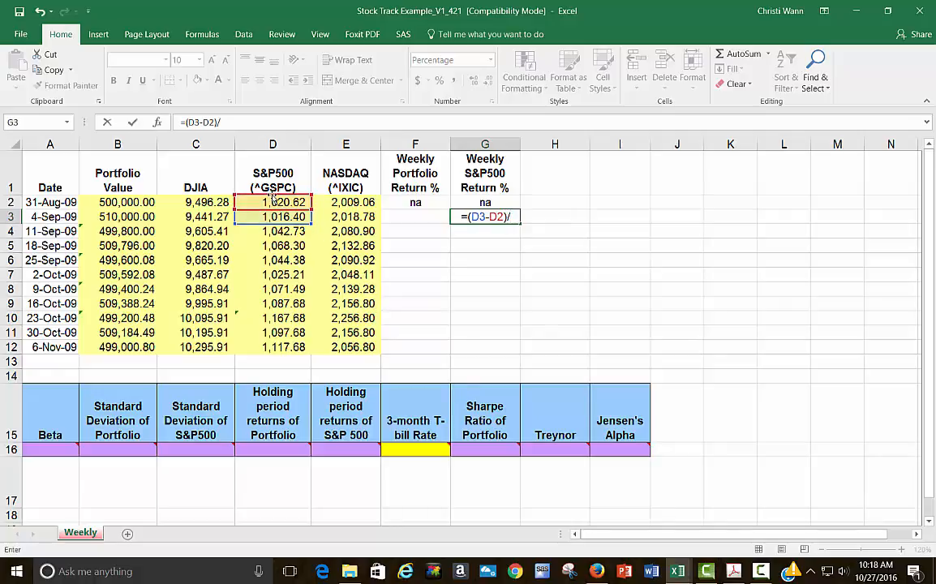
click(275, 201)
key(Return)
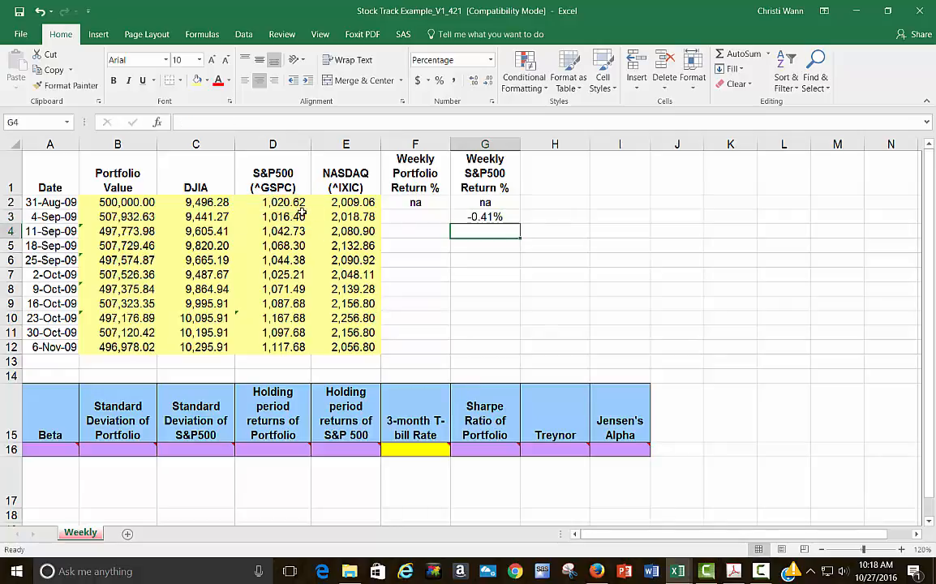
- Copy the weekly S&P500 return formula from G3 down through G12
click(495, 218)
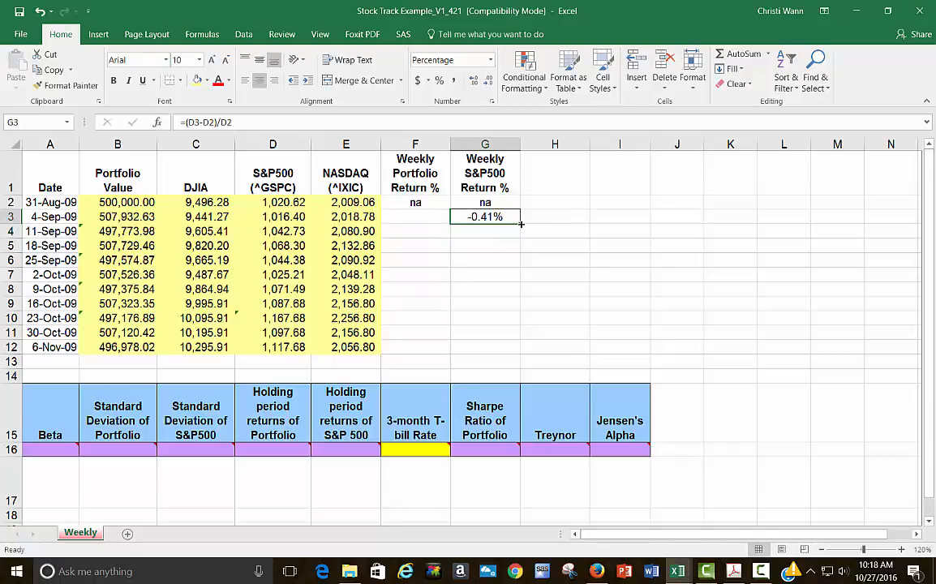
drag(520, 223, 485, 351)
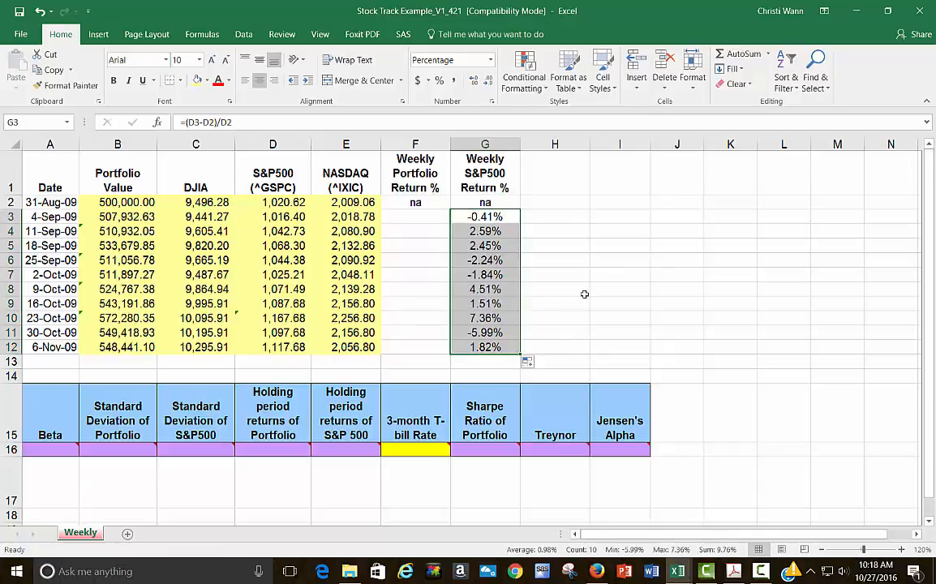
click(122, 259)
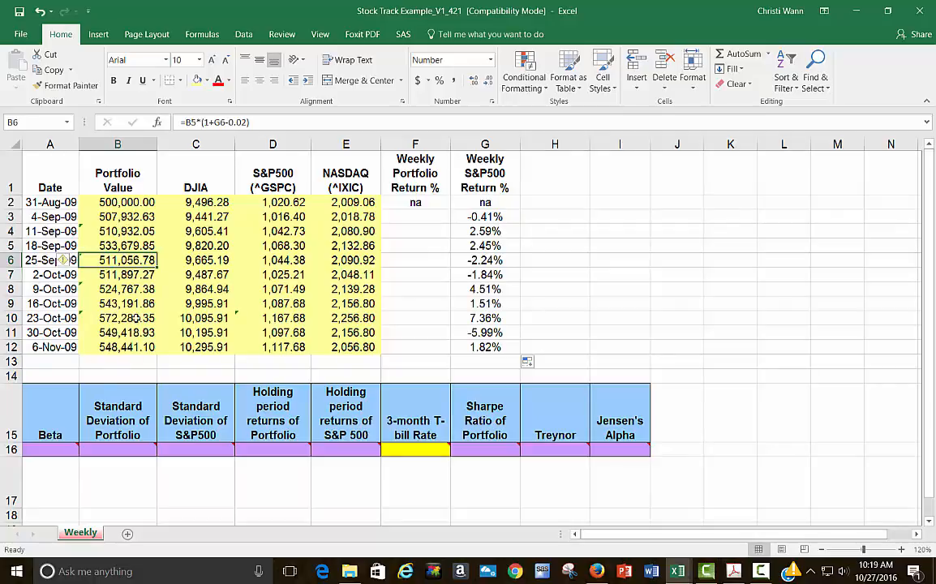
- Calculate the first weekly portfolio return in F3 with the formula =(B3-B2)/B2
click(414, 218)
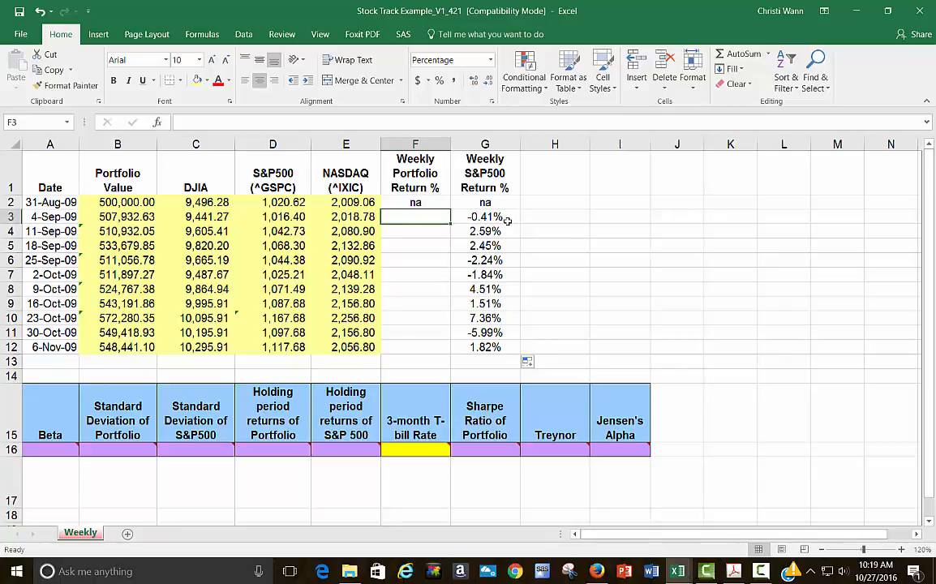
double_click(448, 219)
text(=)
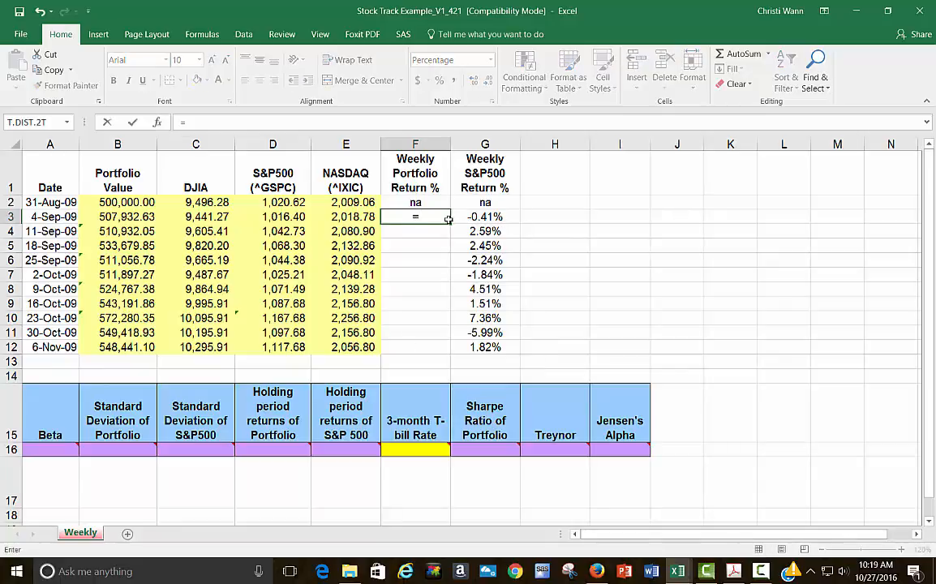
text(()
click(133, 217)
text(-)
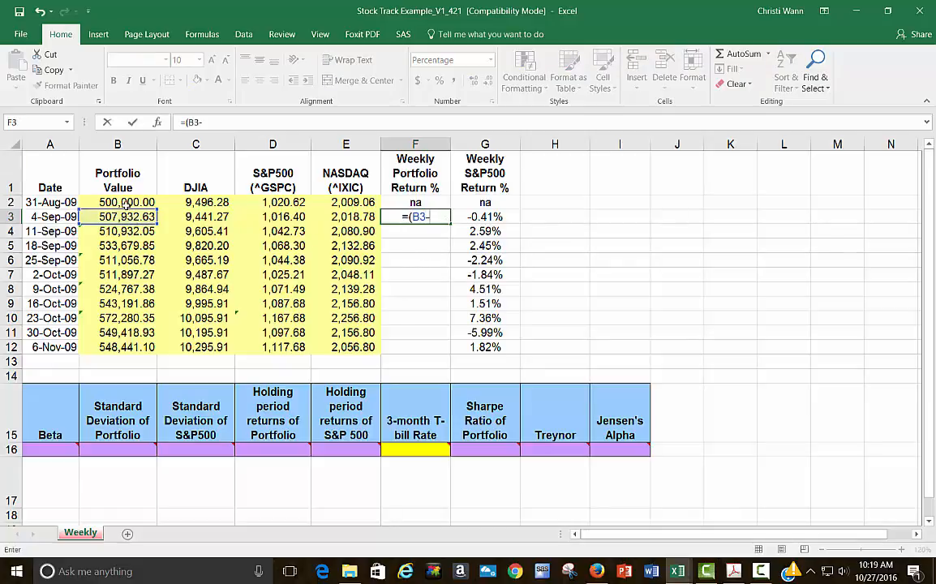
click(125, 205)
text())
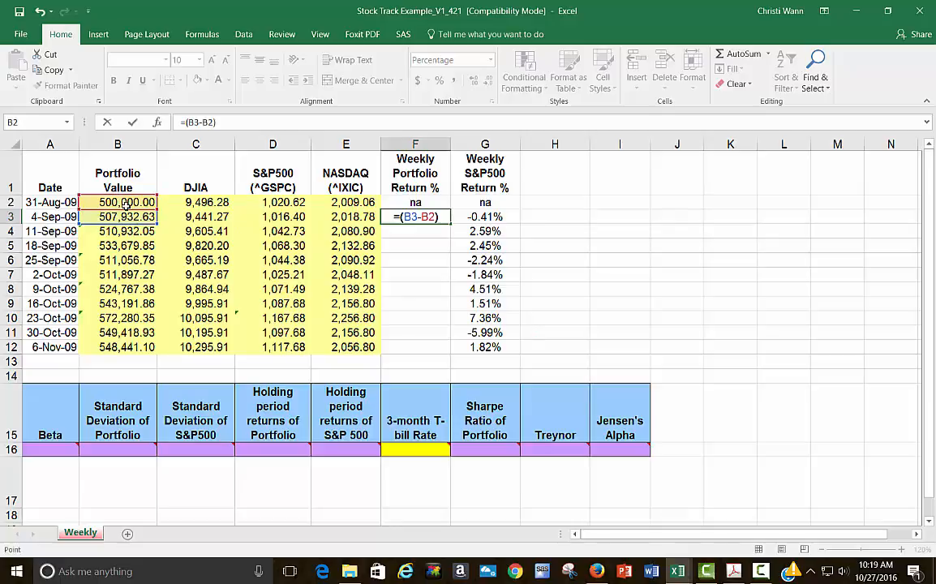
text(/)
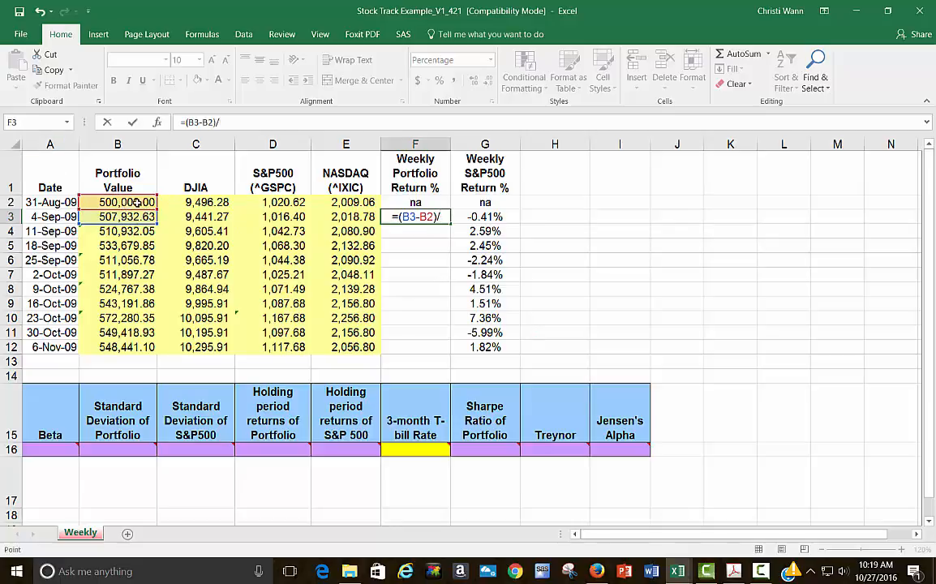
click(123, 200)
key(Return)
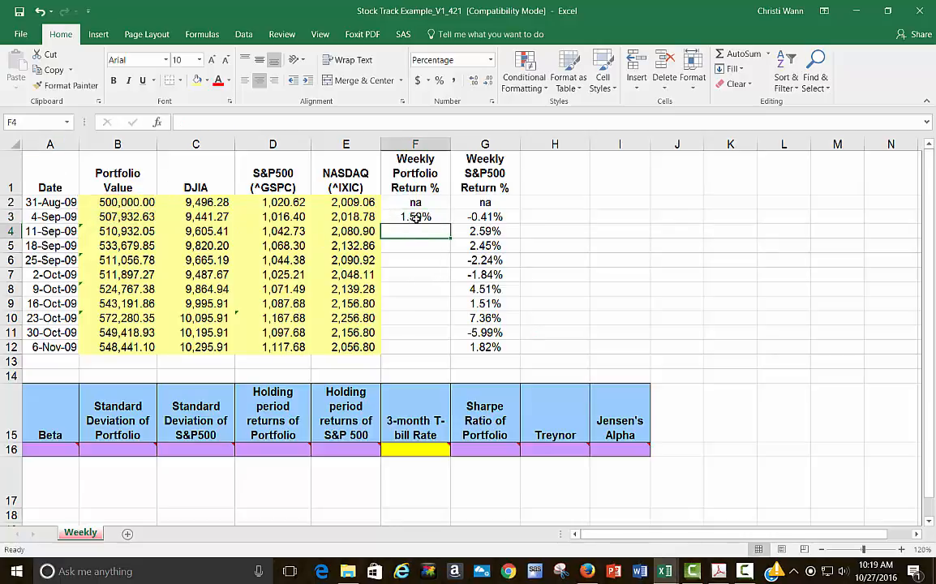
- Copy the weekly portfolio return formula from F3 down through F12
click(416, 215)
drag(451, 224, 446, 347)
click(492, 287)
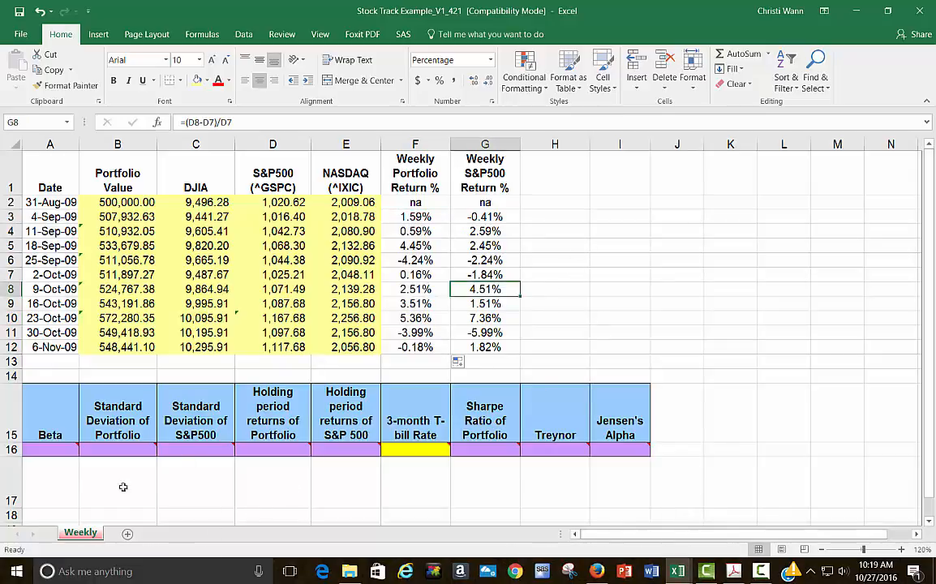
- Calculate the portfolio's beta in A16 with =slope(F3:F12,G3:G12), using portfolio returns as known y's and S&P500 returns as known x's
click(50, 451)
mouse_move(57, 451)
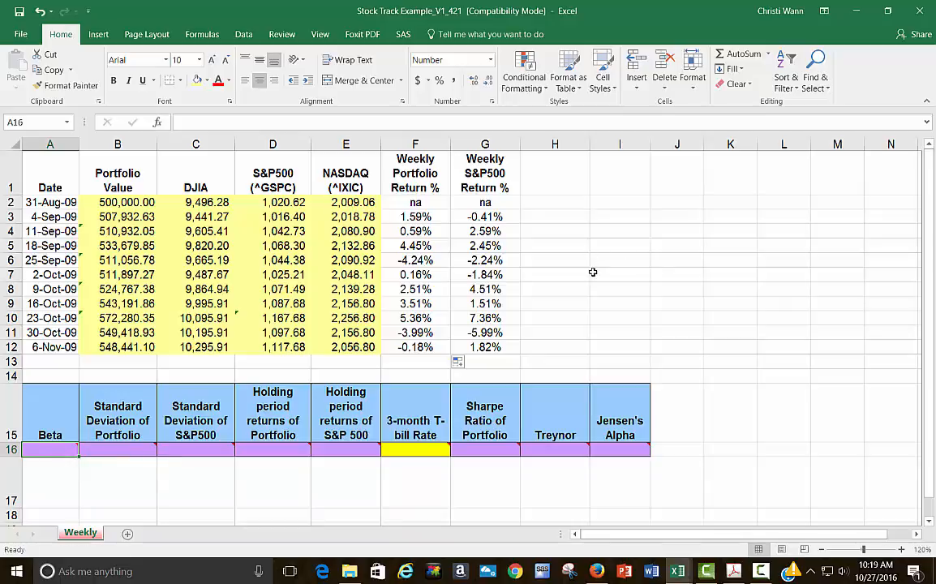
click(463, 175)
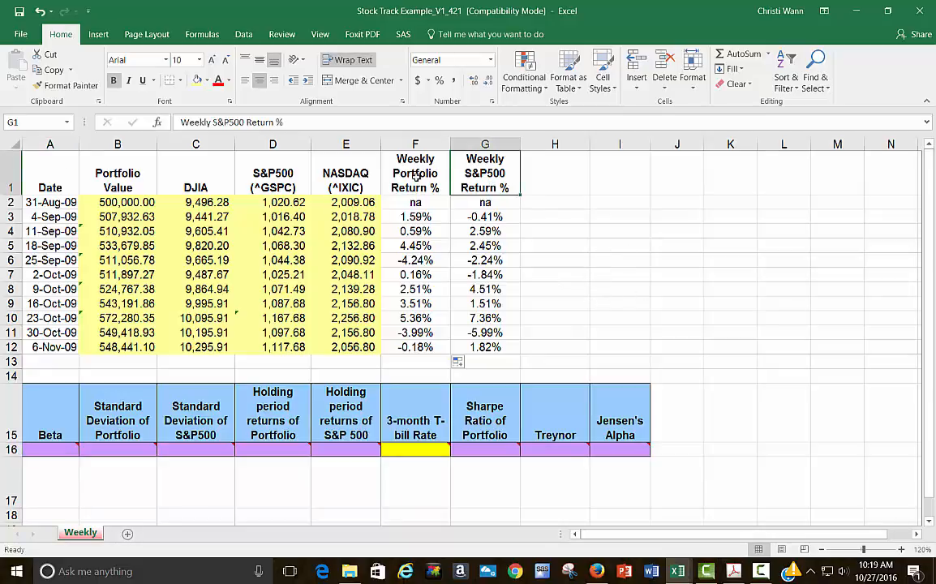
click(390, 176)
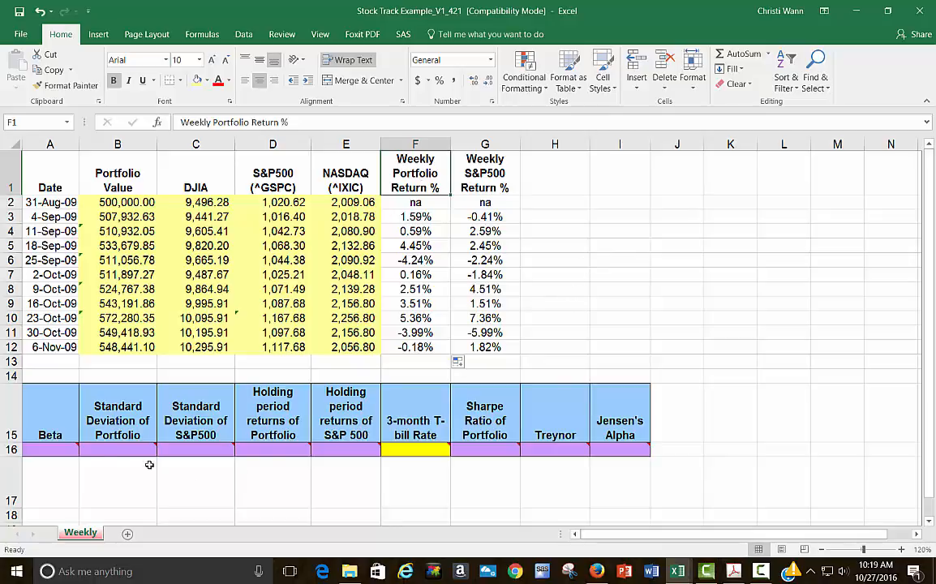
click(46, 448)
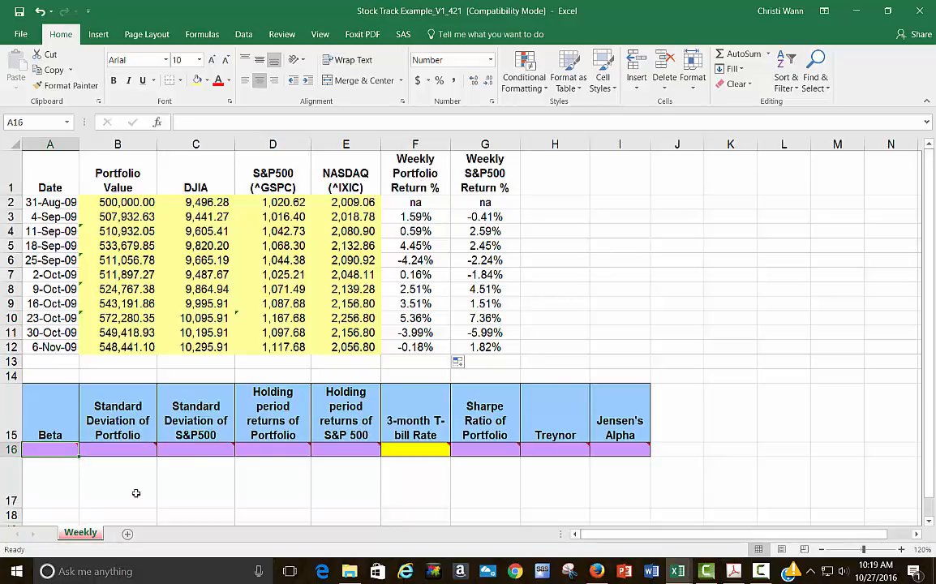
text(=sl)
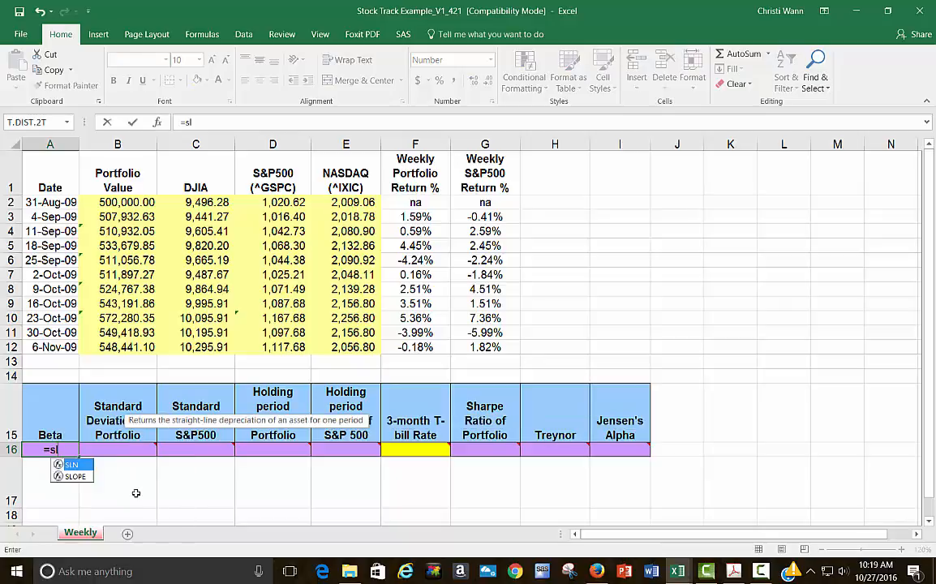
text(ope()
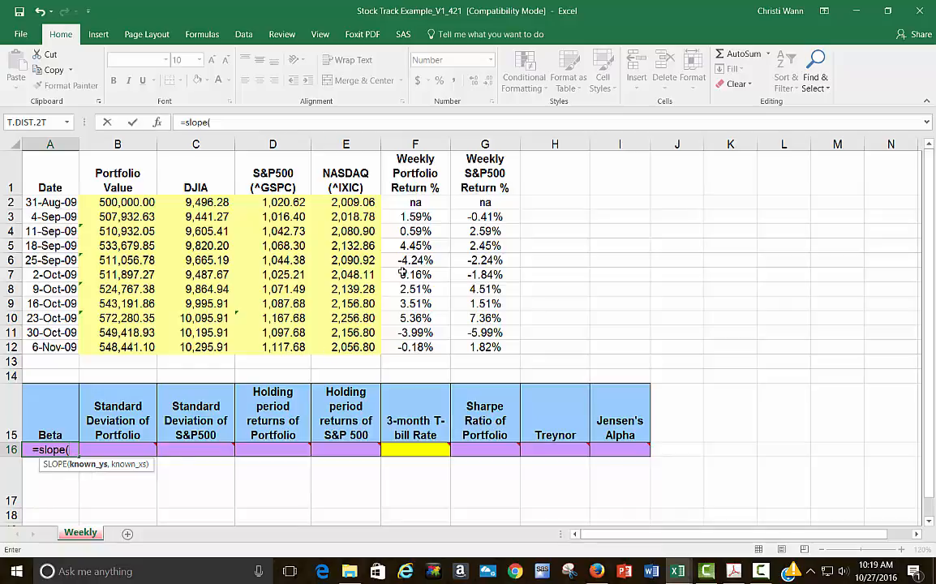
drag(421, 216, 417, 347)
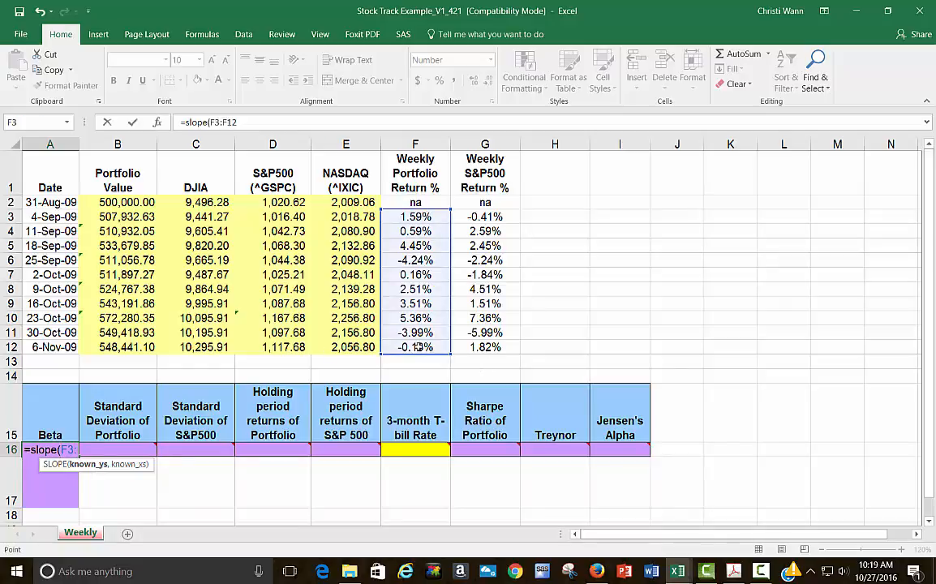
text(,)
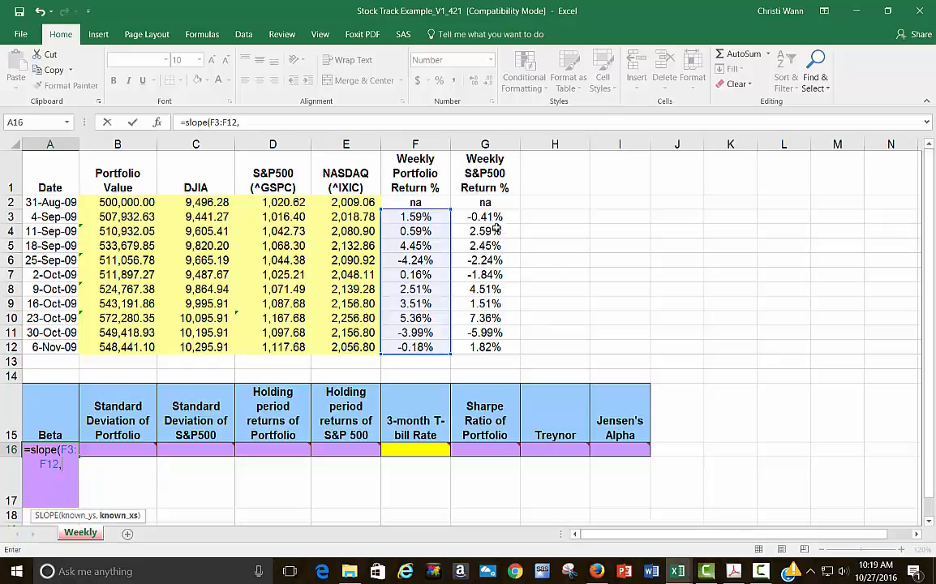
drag(484, 217, 485, 347)
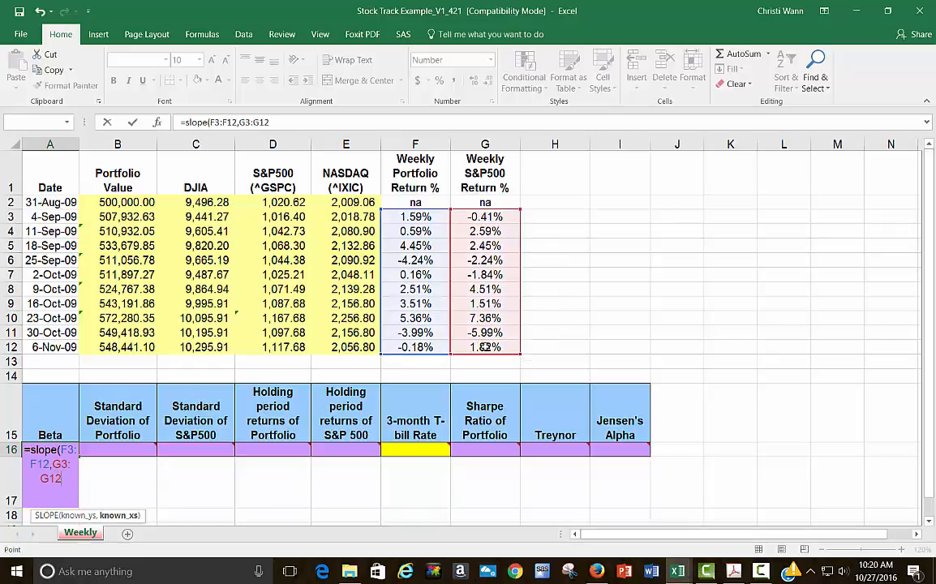
key(Return)
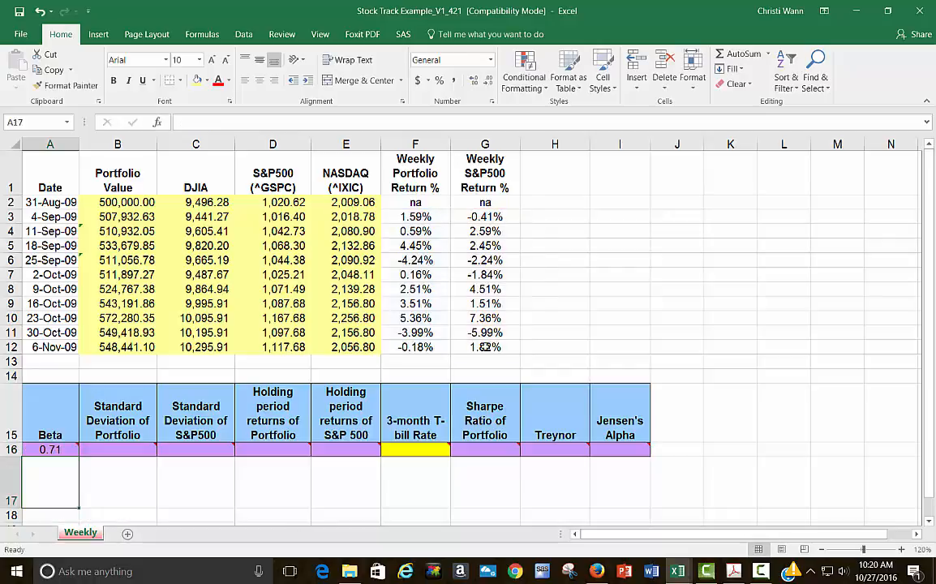
- Calculate the portfolio's standard deviation in B16 with =stdev(F3:F12) over the weekly portfolio returns
click(118, 448)
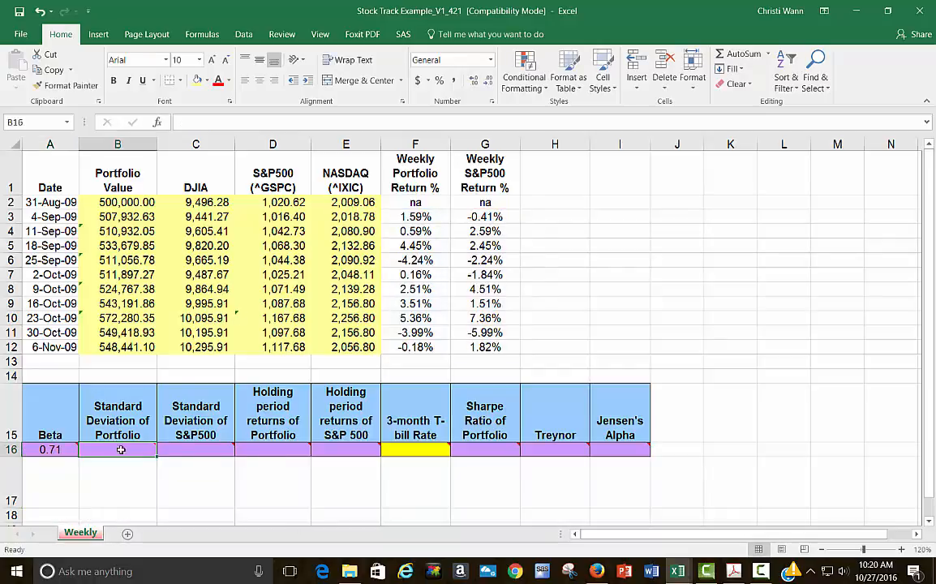
mouse_move(113, 449)
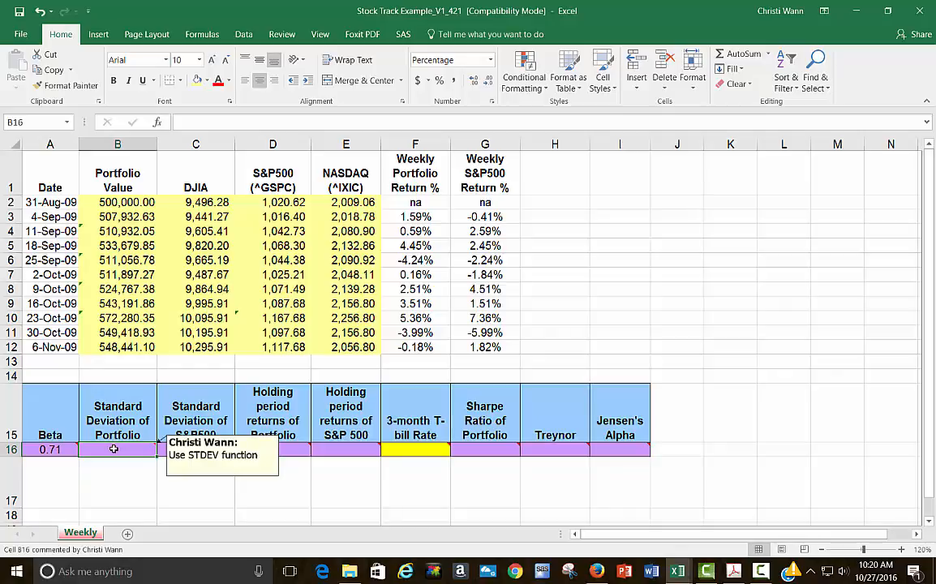
text(=st)
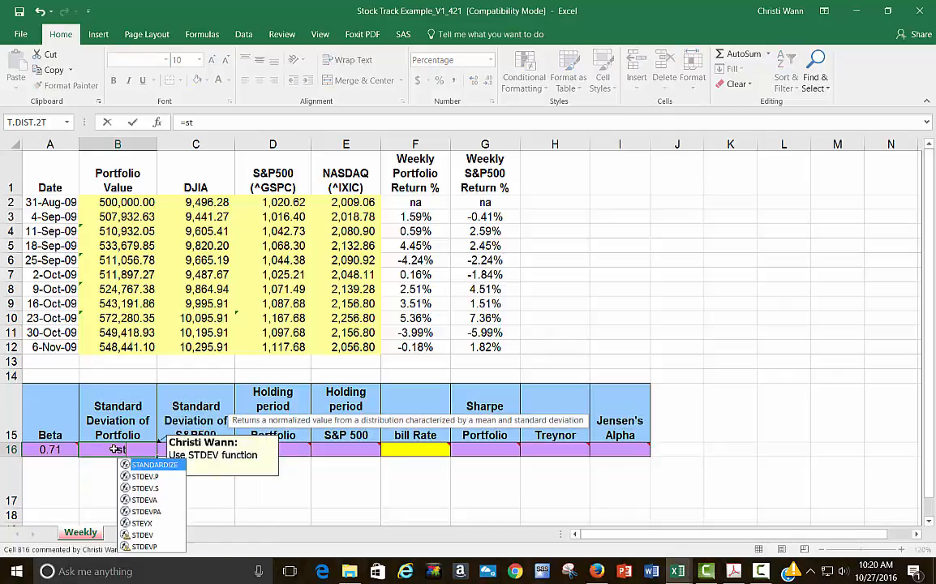
text(dev()
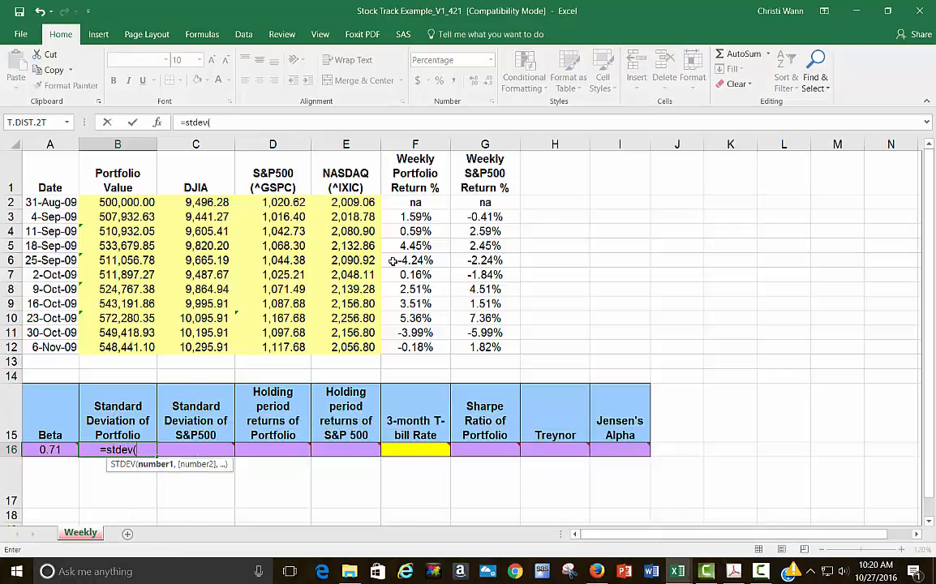
drag(418, 216, 425, 349)
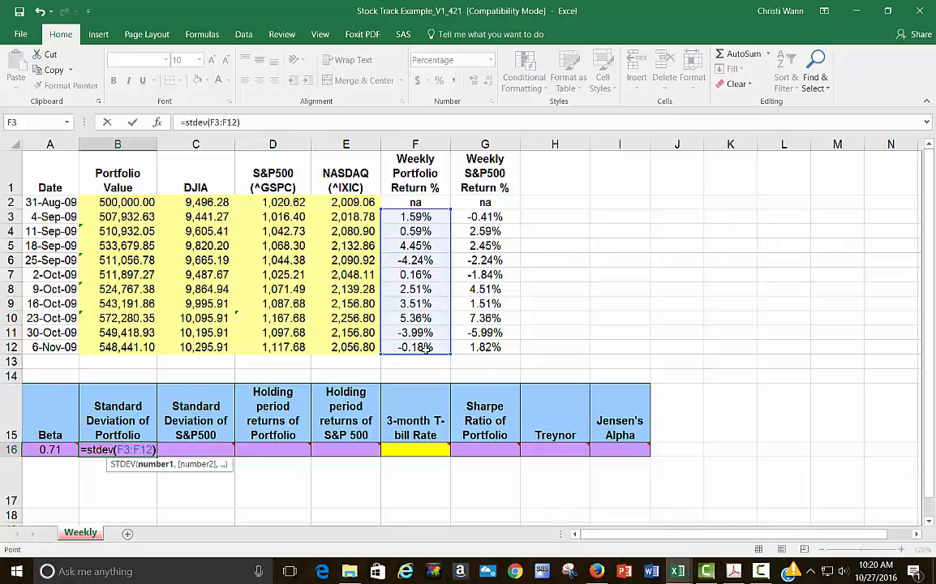
key(Return)
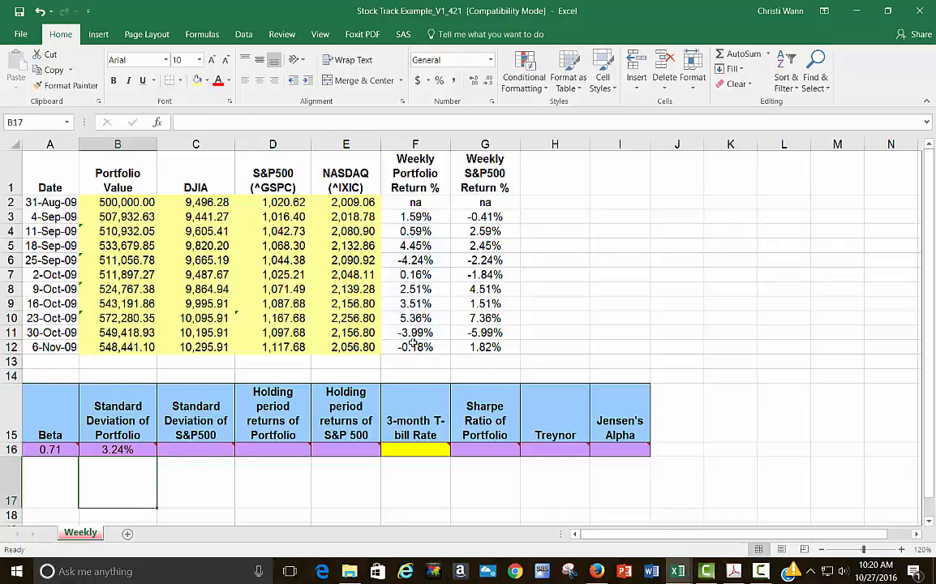
- Calculate the S&P500's standard deviation in C16 with =stdev(G3:G12), and check the formulas in B16 and C16
click(193, 449)
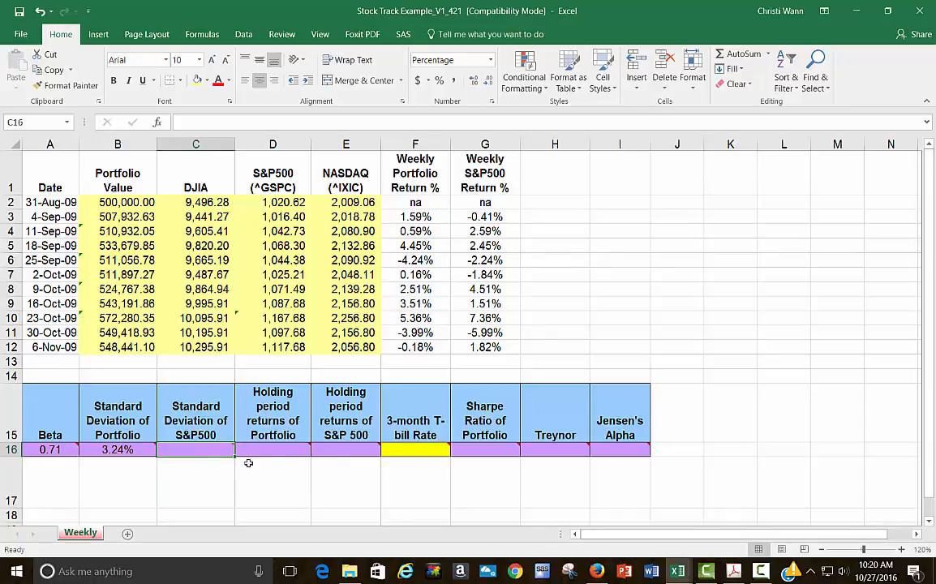
text(=st)
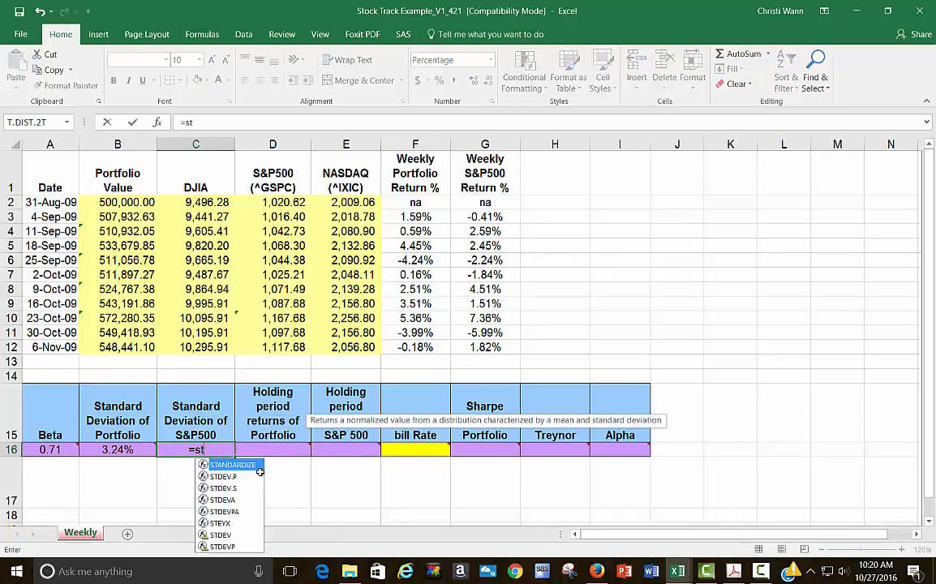
text(dev()
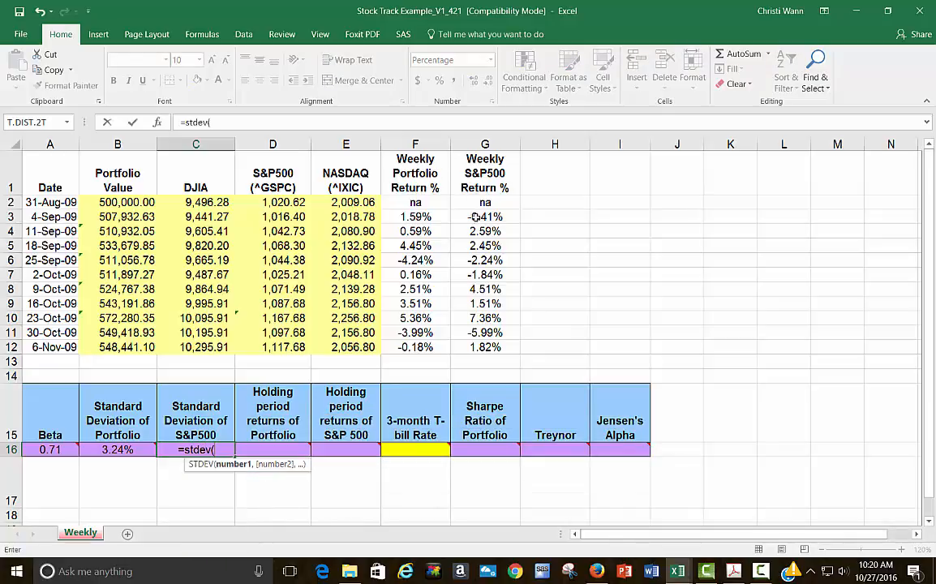
drag(483, 217, 484, 347)
key(Return)
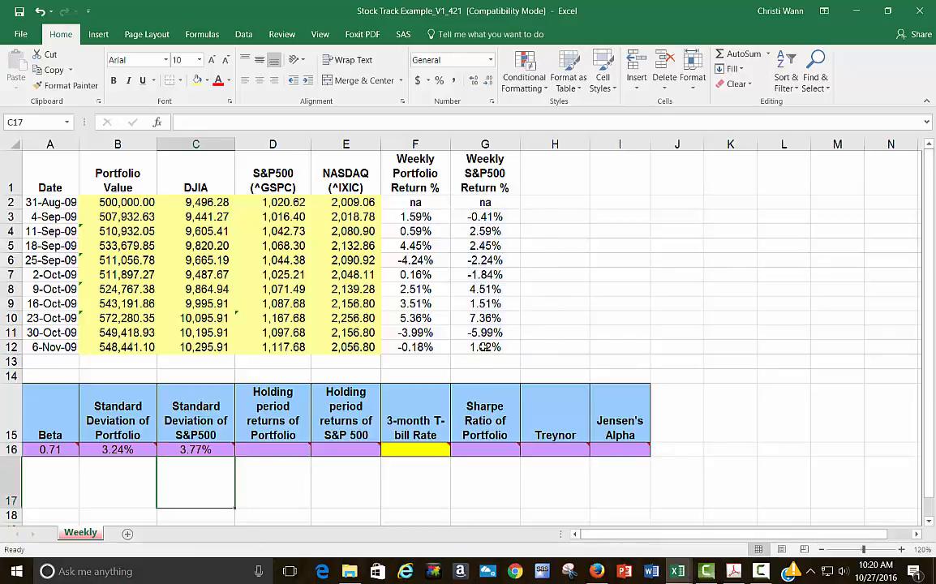
click(122, 454)
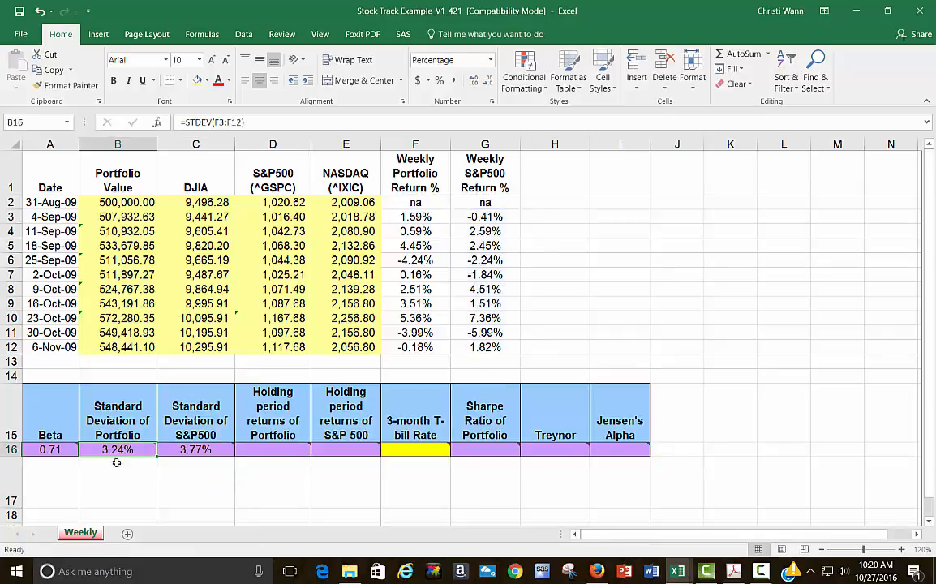
click(196, 450)
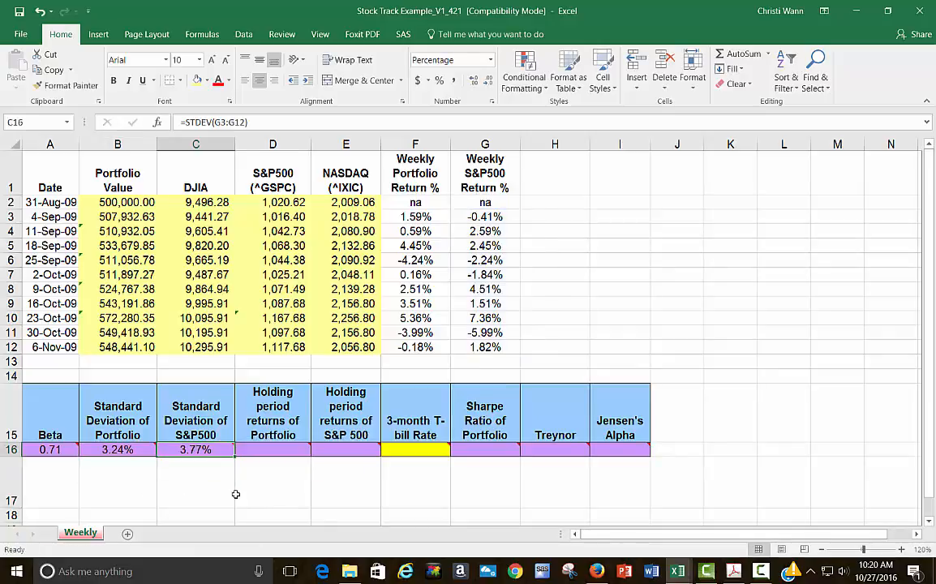
- Calculate the portfolio's holding period return in D16 with the formula =(B12-B2)/B2
click(269, 447)
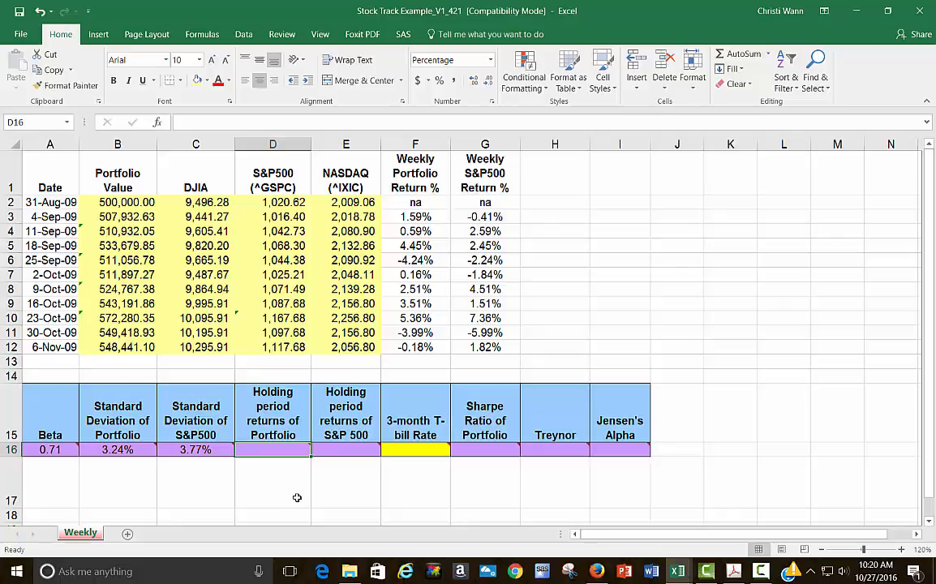
text(=()
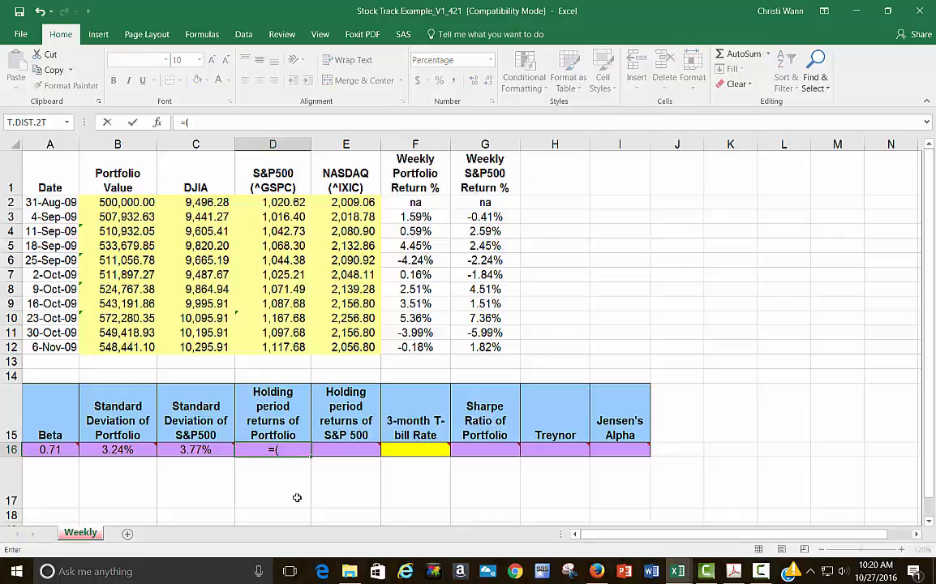
click(116, 347)
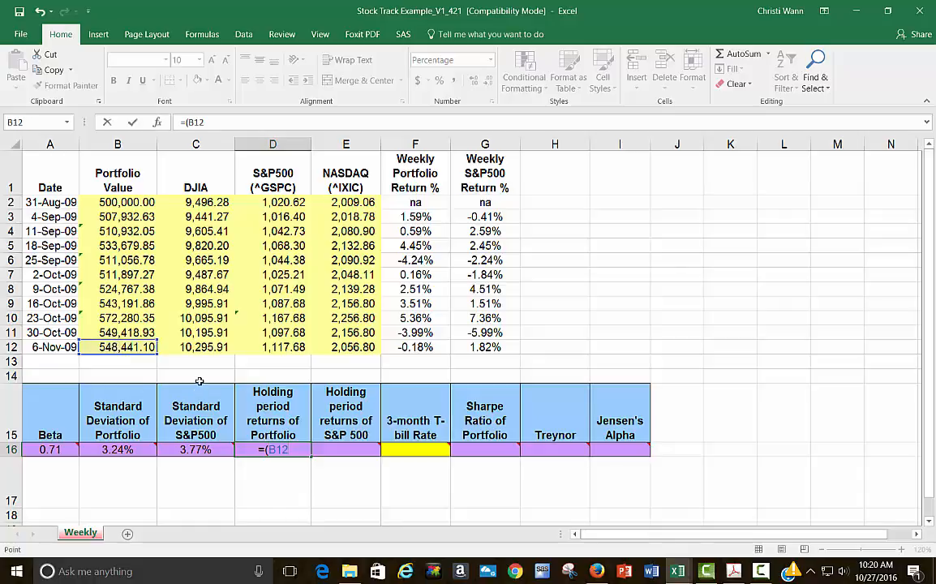
text(-)
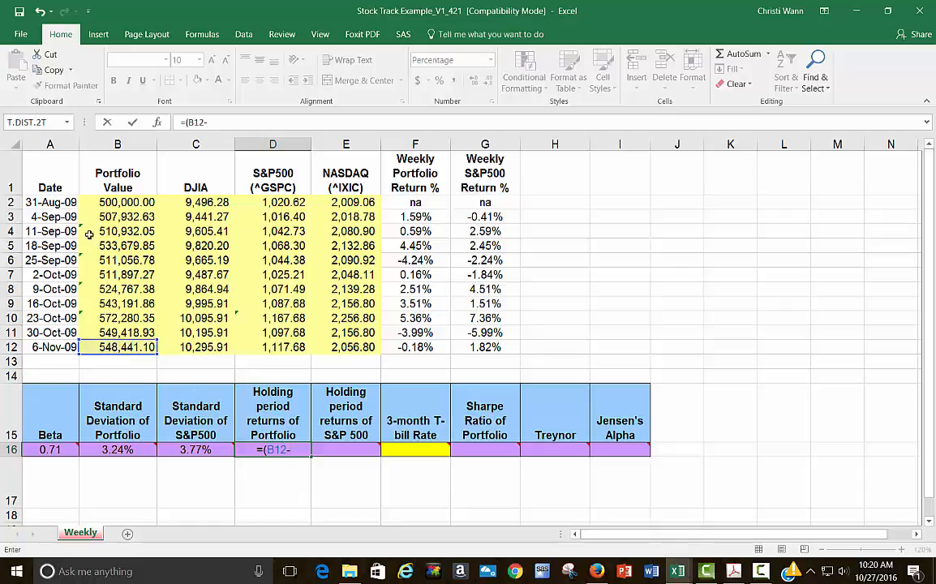
click(122, 203)
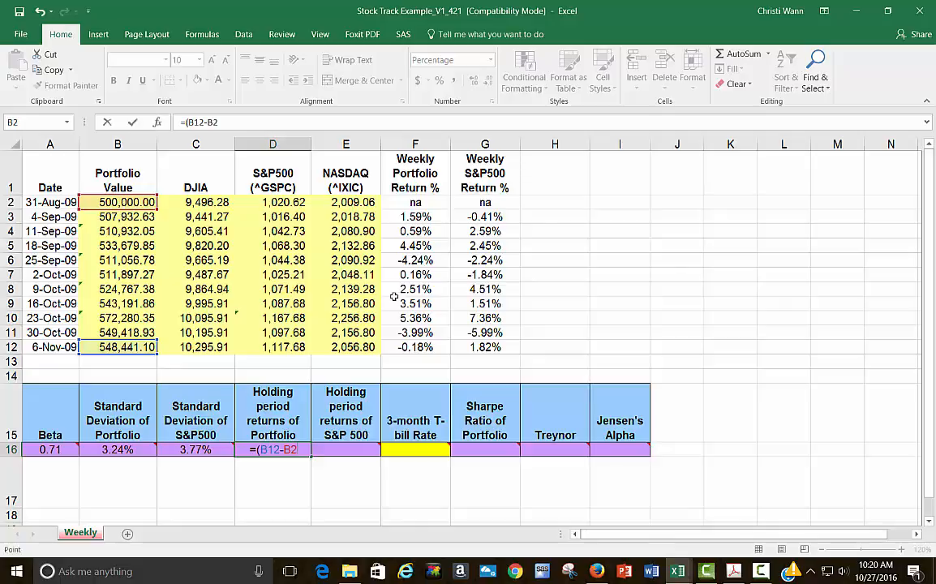
text()/)
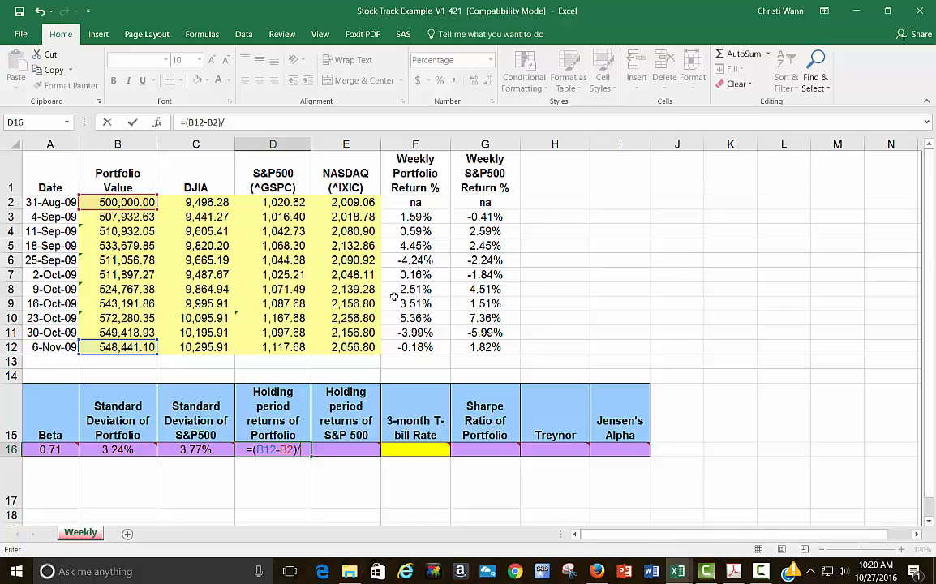
click(138, 200)
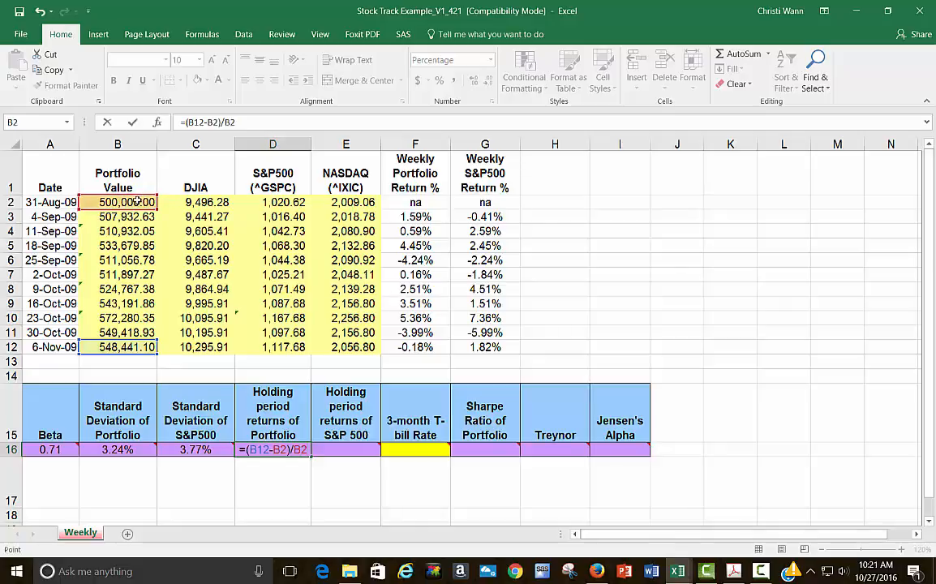
key(Return)
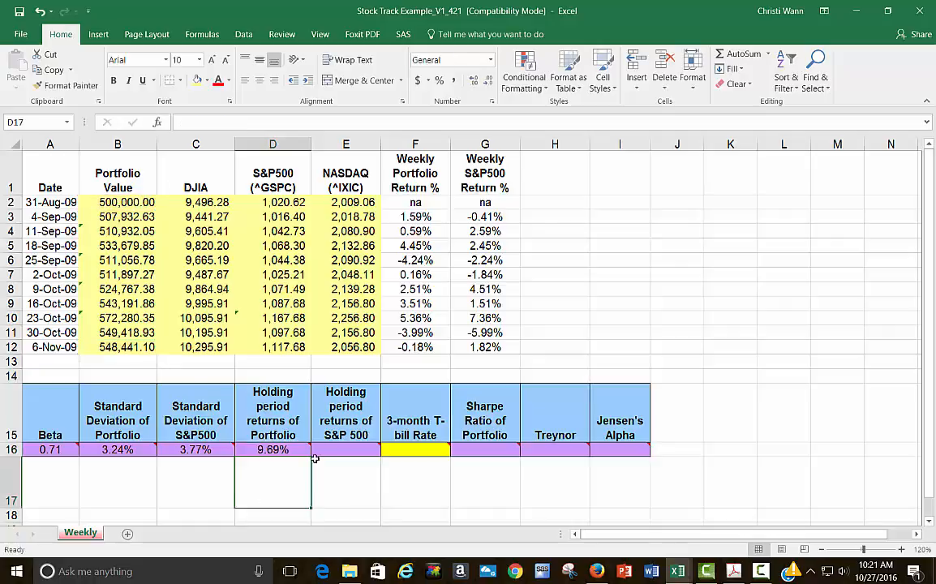
click(286, 447)
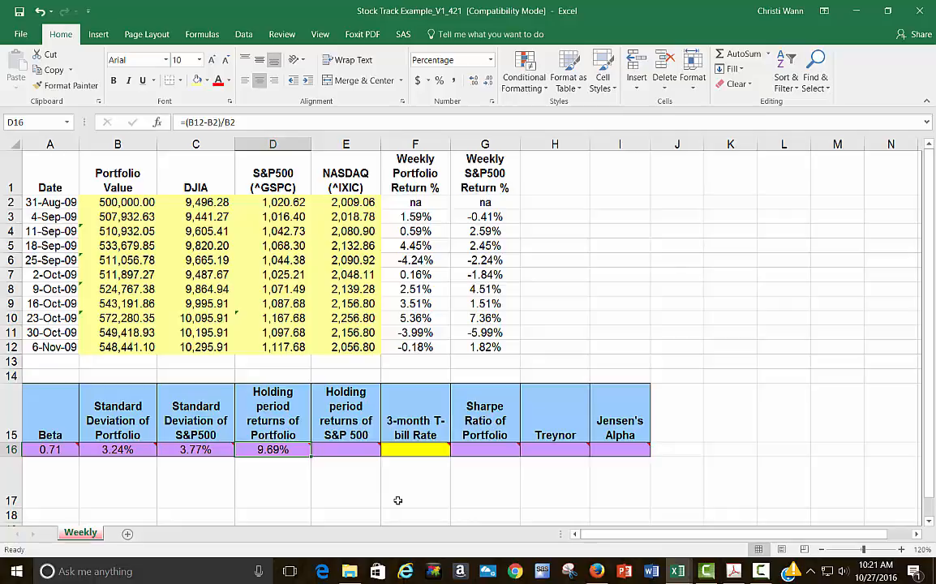
- Calculate the S&P 500's holding period return in E16 with the formula =(D12-D2)/D2
click(331, 449)
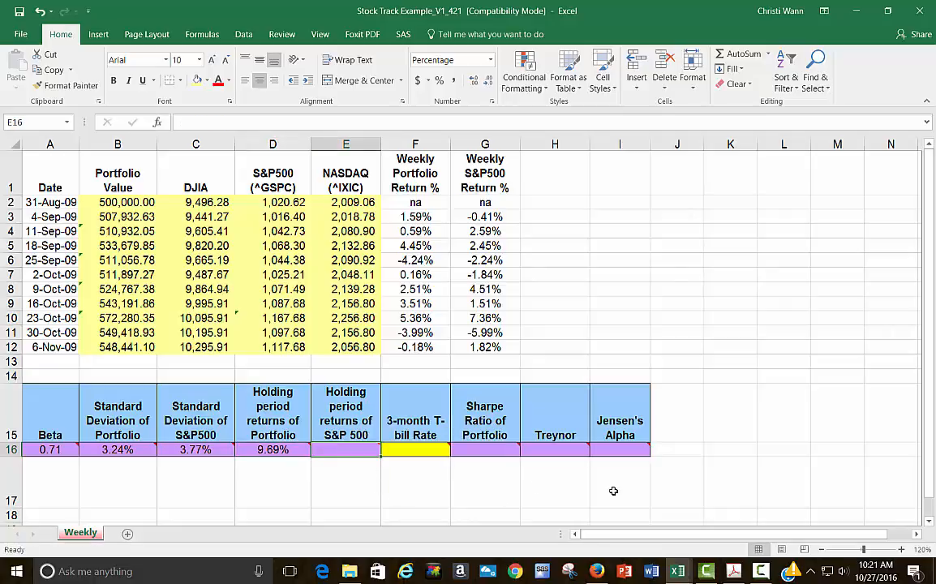
text(=()
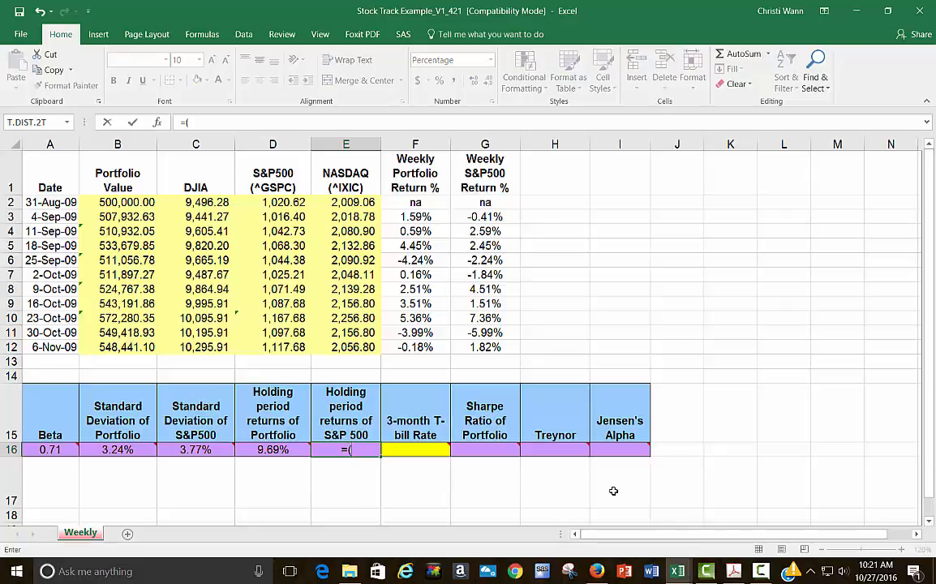
click(279, 347)
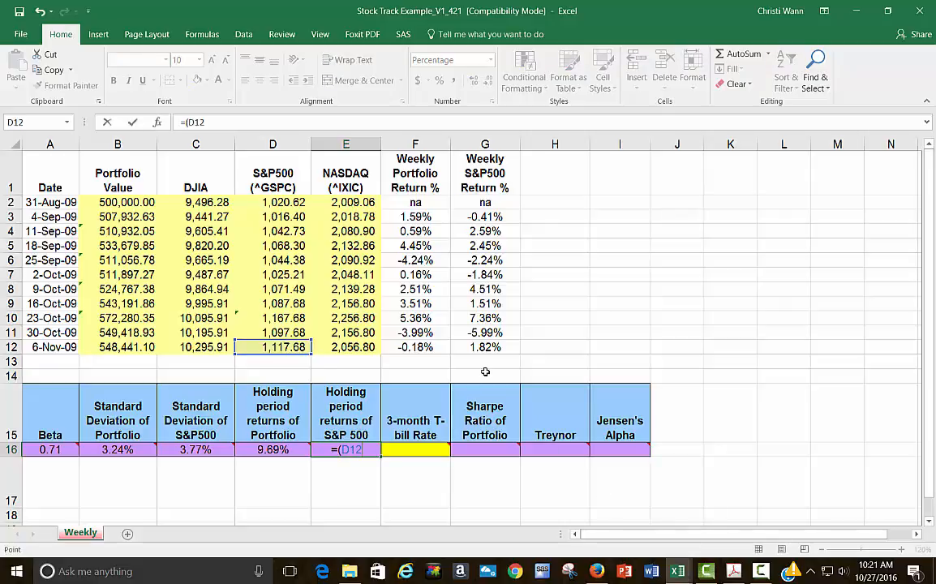
text(-)
click(276, 202)
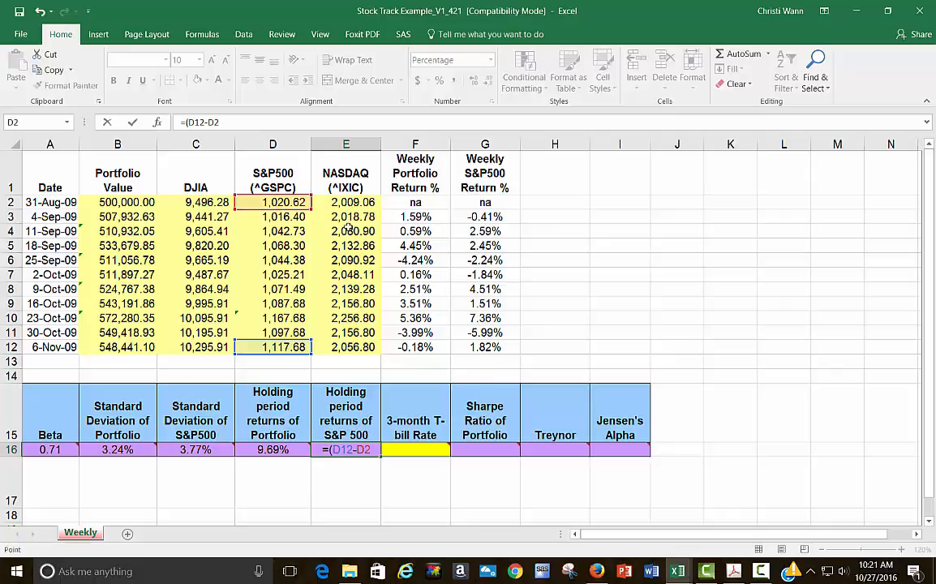
text()/)
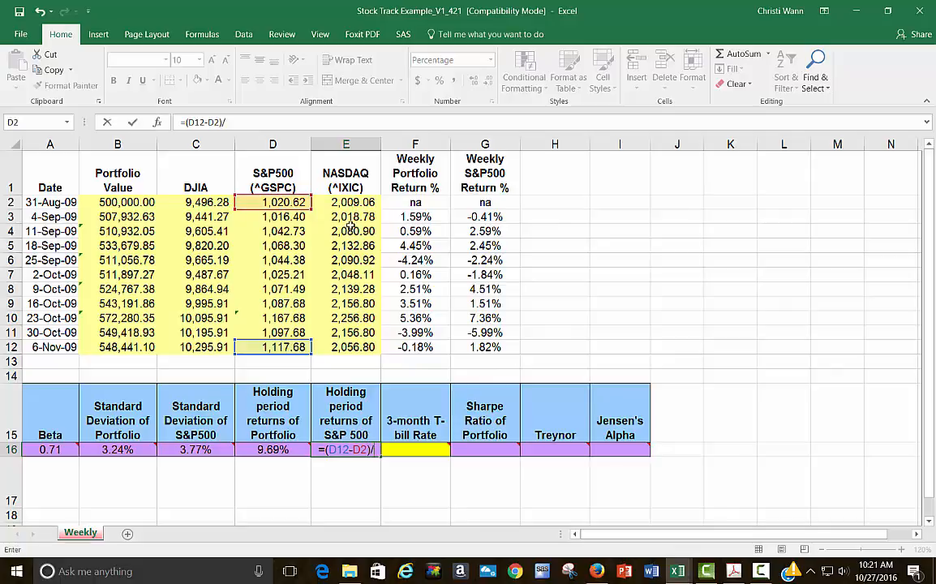
click(276, 202)
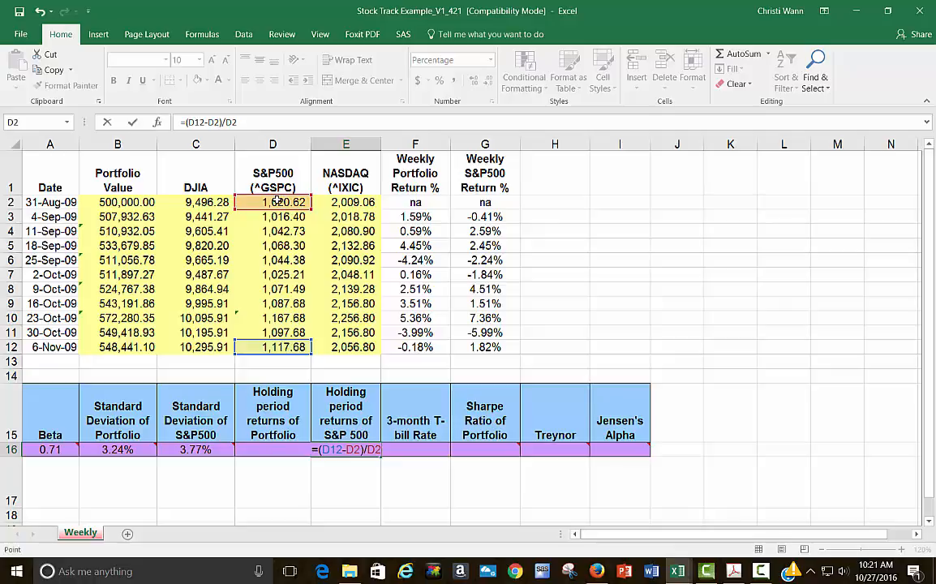
key(Return)
- Read the source note on the 3-month T-bill rate cell F16, and switch to Firefox to view Bloomberg's United States Rates & Bonds page
click(413, 447)
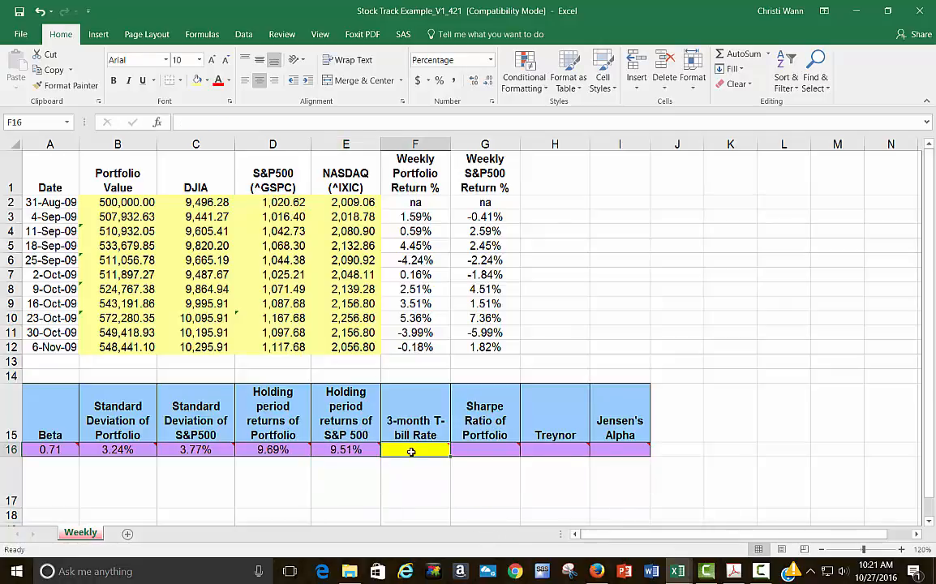
mouse_move(413, 452)
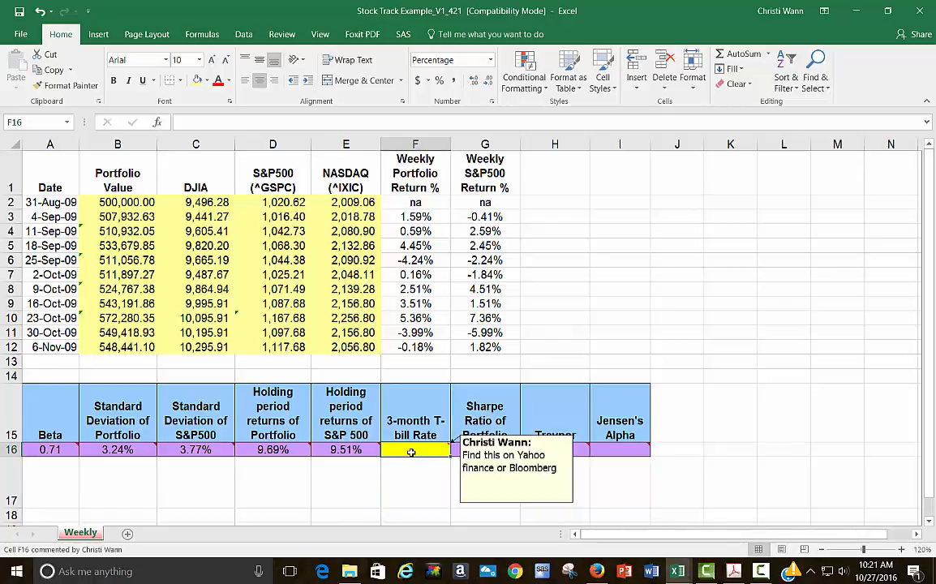
click(597, 572)
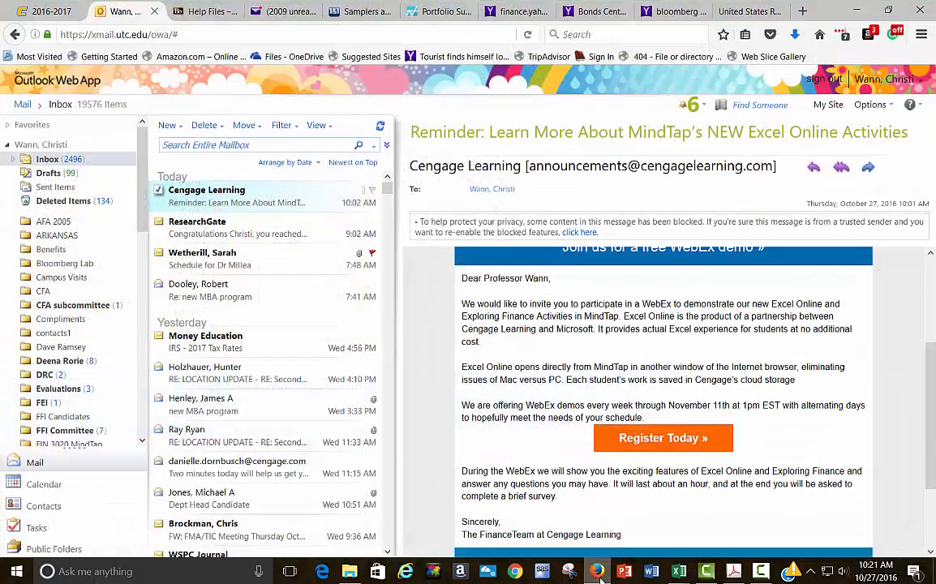
click(673, 12)
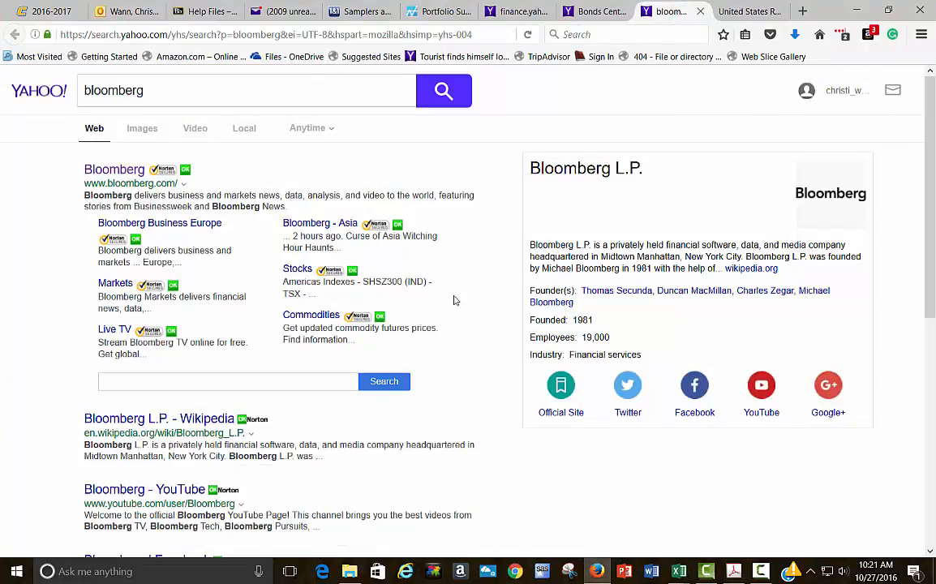
click(751, 11)
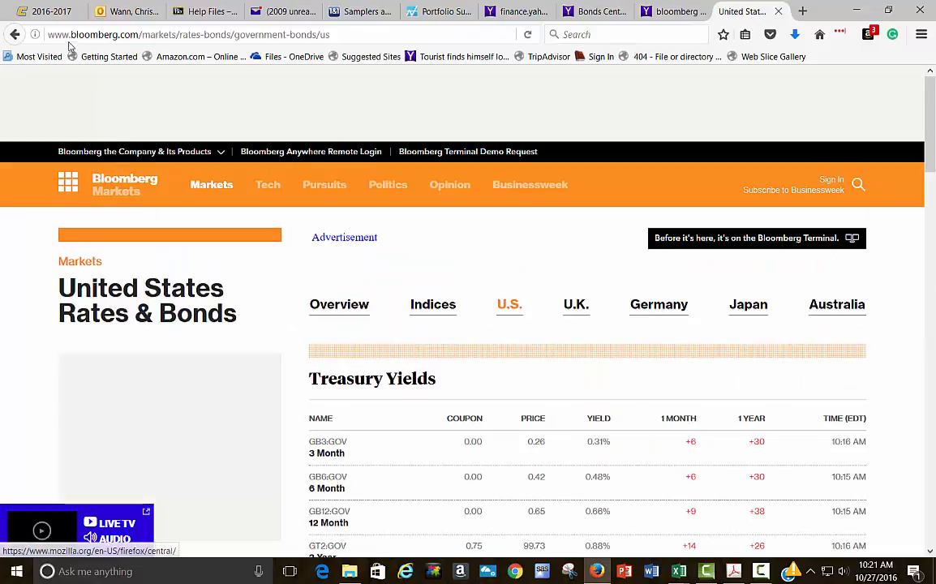
click(151, 33)
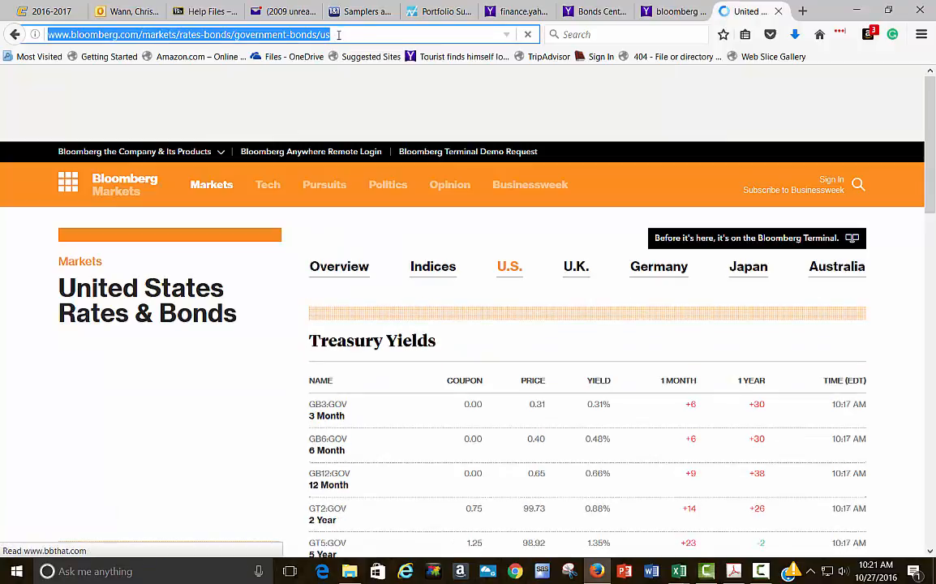
text(w)
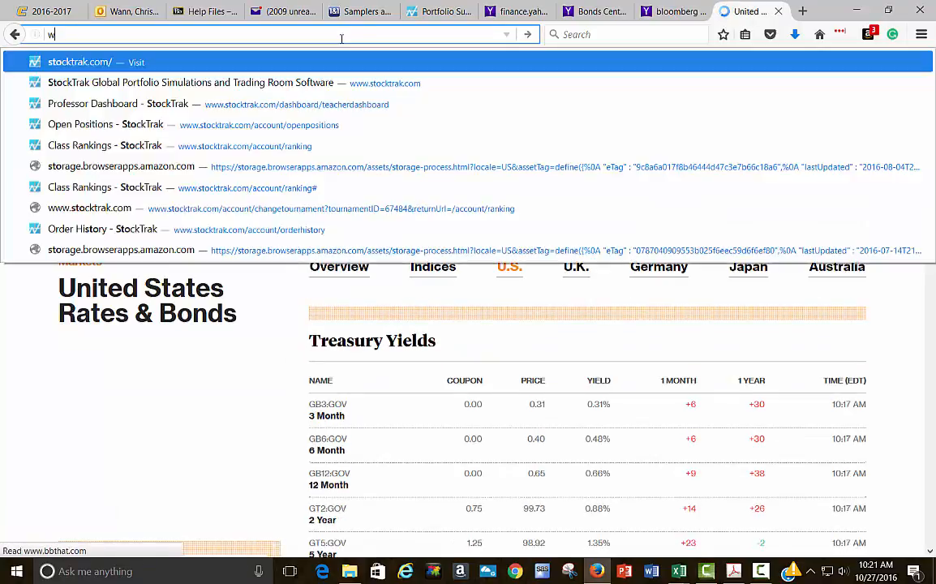
text(ww.bloo)
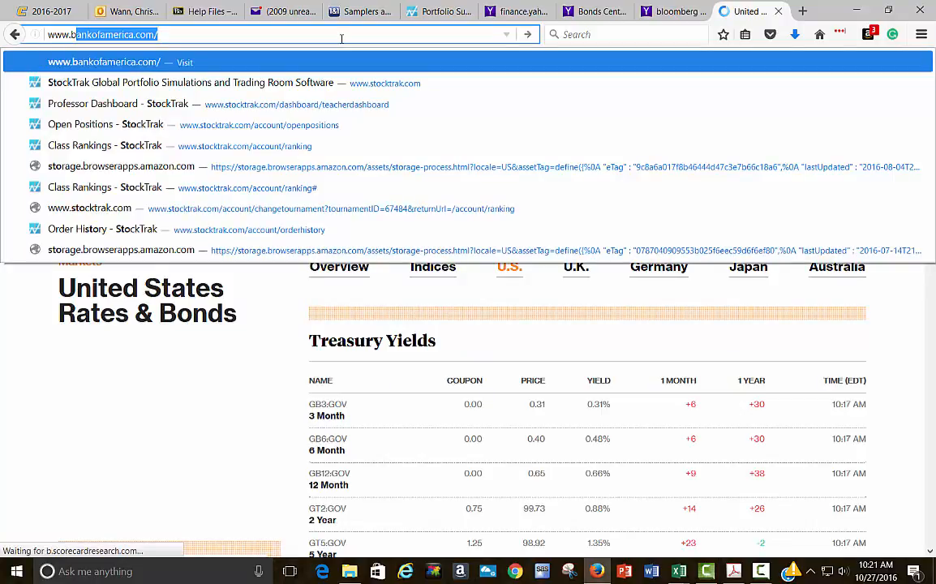
text(m)
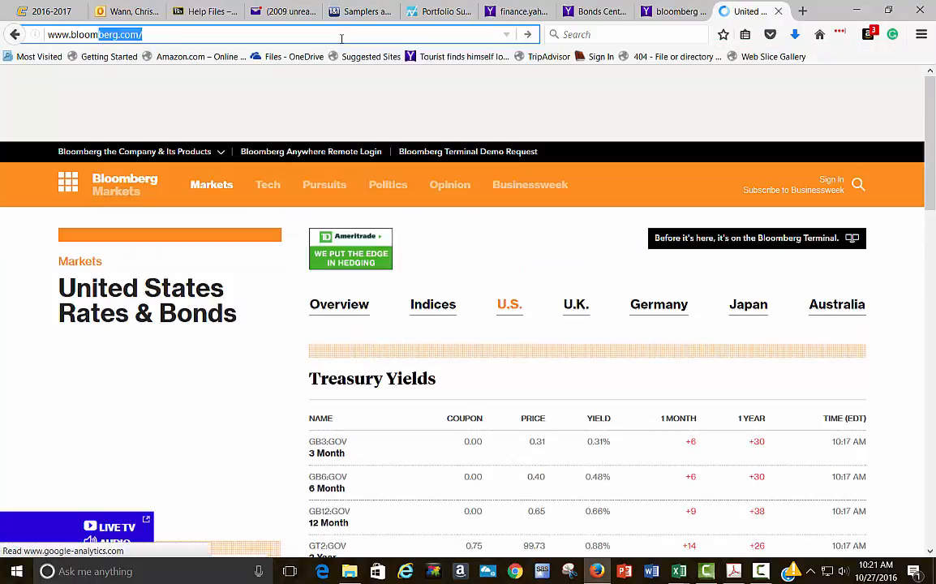
key(Return)
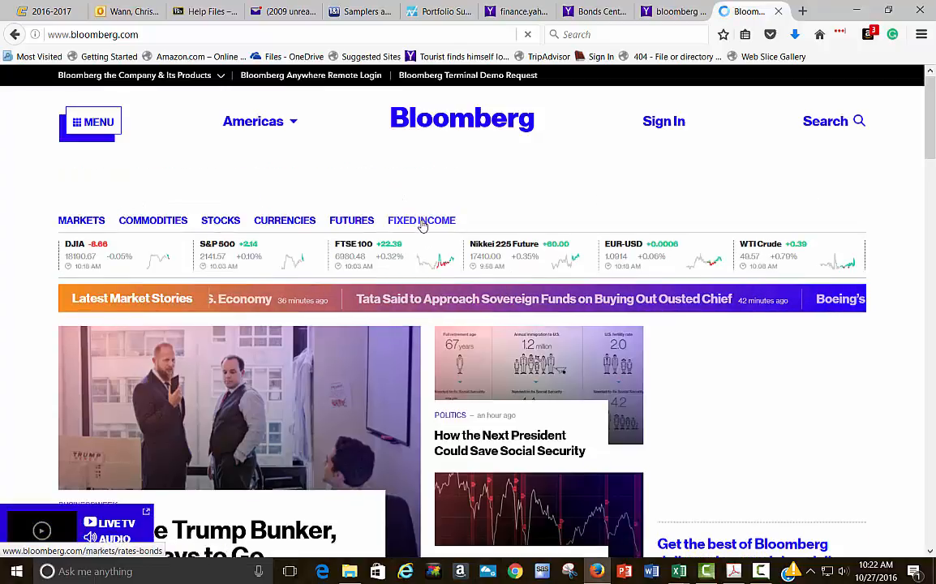
click(542, 393)
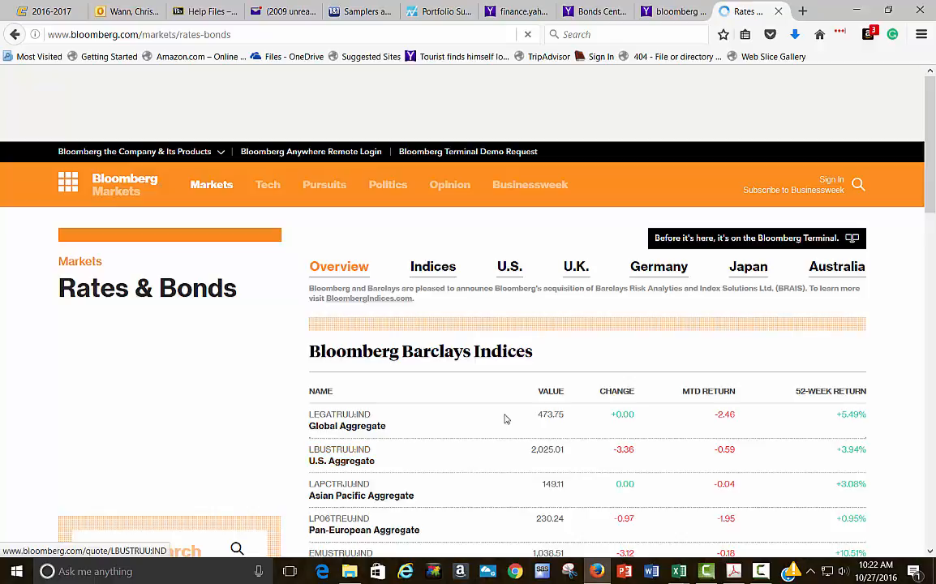
click(512, 272)
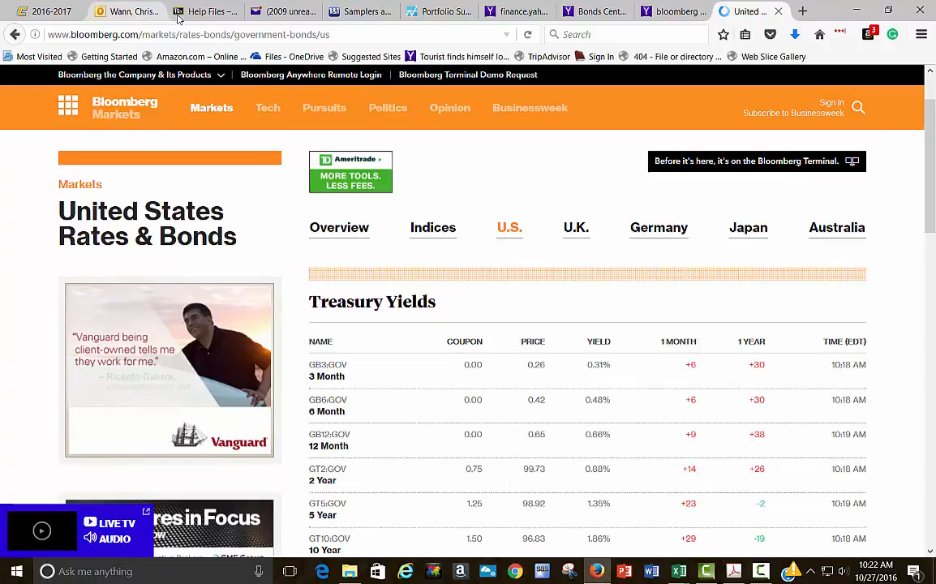
- Switch back to the Excel workbook and enter .0031 as the 3-month T-bill rate in F16
click(862, 11)
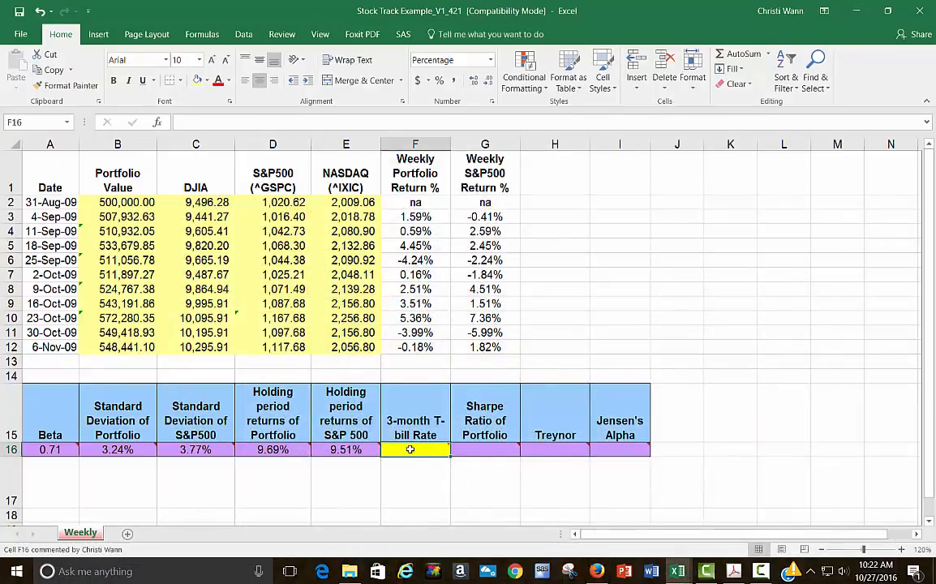
mouse_move(412, 451)
text(.0031)
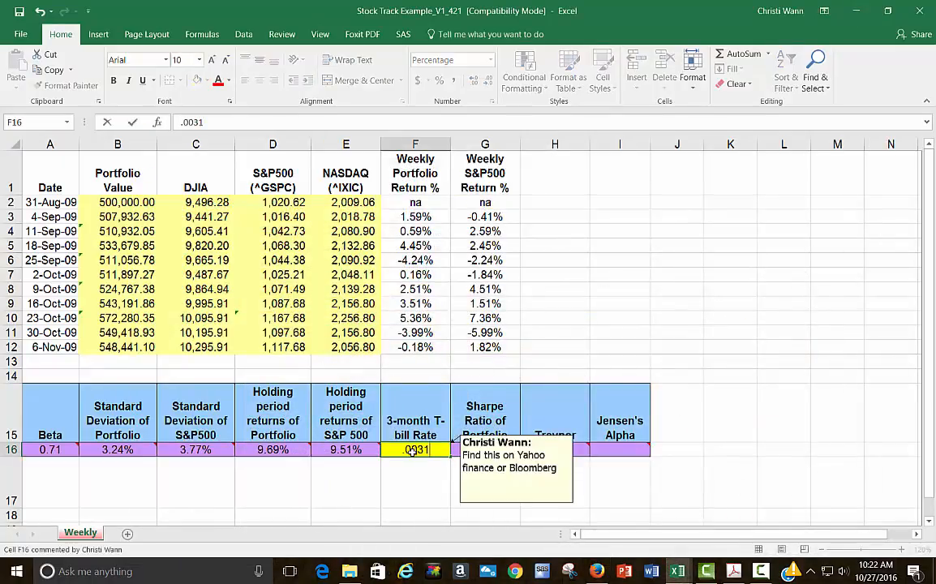
key(Return)
click(414, 451)
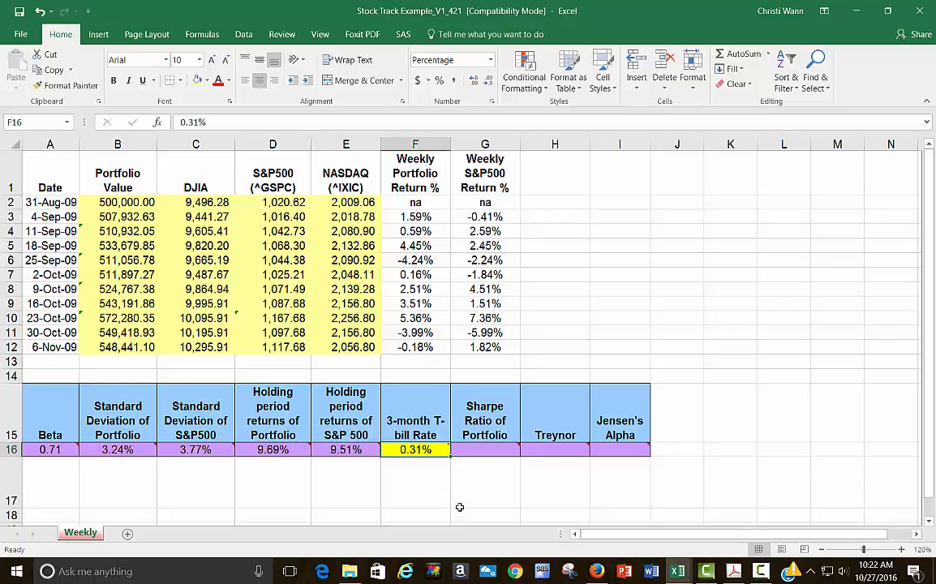
- Try 31 as the T-bill rate in F16, and set the cell back to .0031
mouse_move(416, 455)
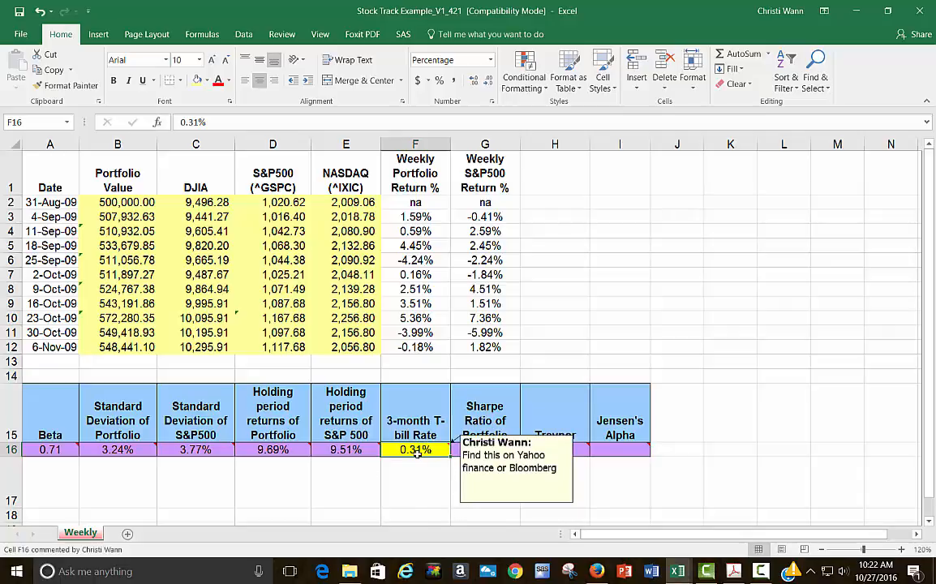
text(31)
key(Return)
click(416, 450)
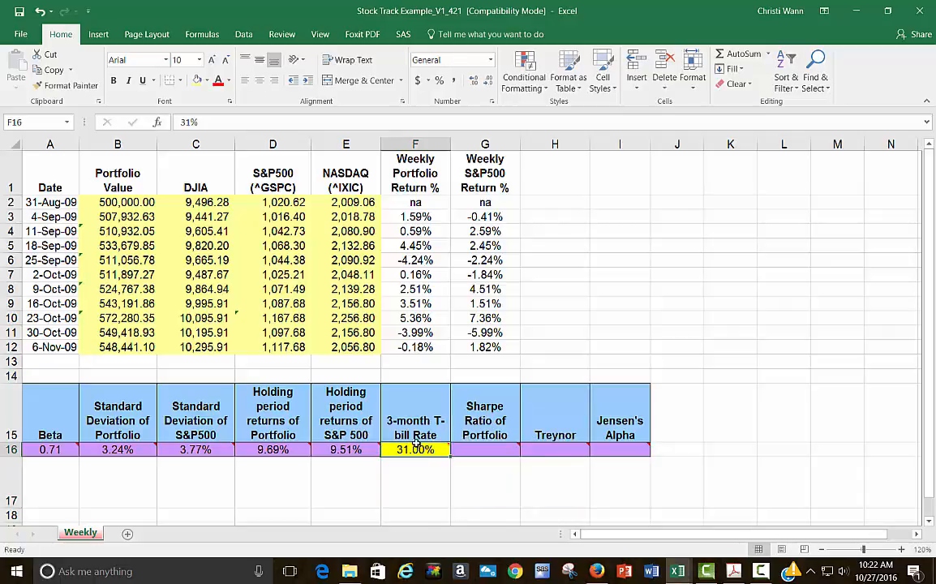
text(.0031)
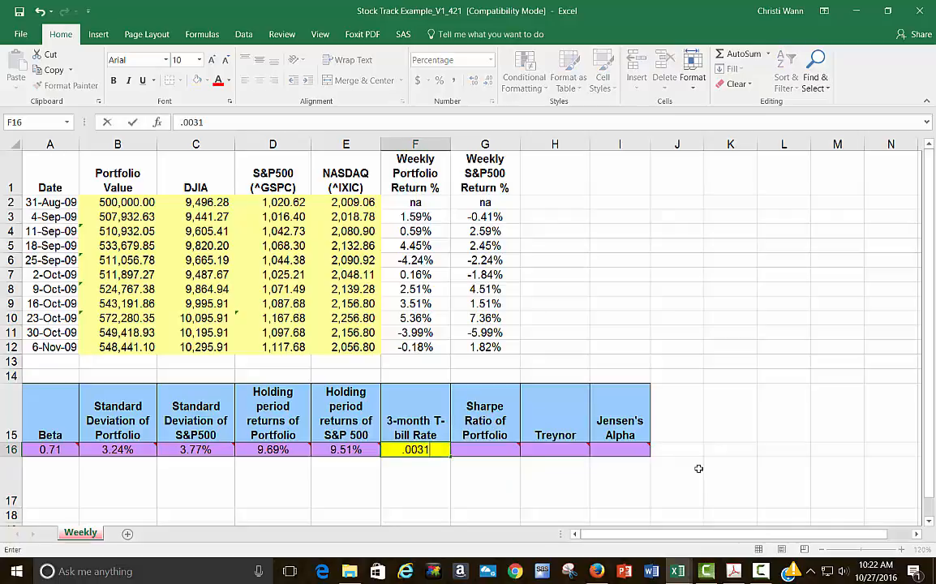
key(ctrl+Return)
- Calculate the portfolio's Sharpe ratio in G16 with the formula =(D16-F16)/B16, and check the formula
click(490, 449)
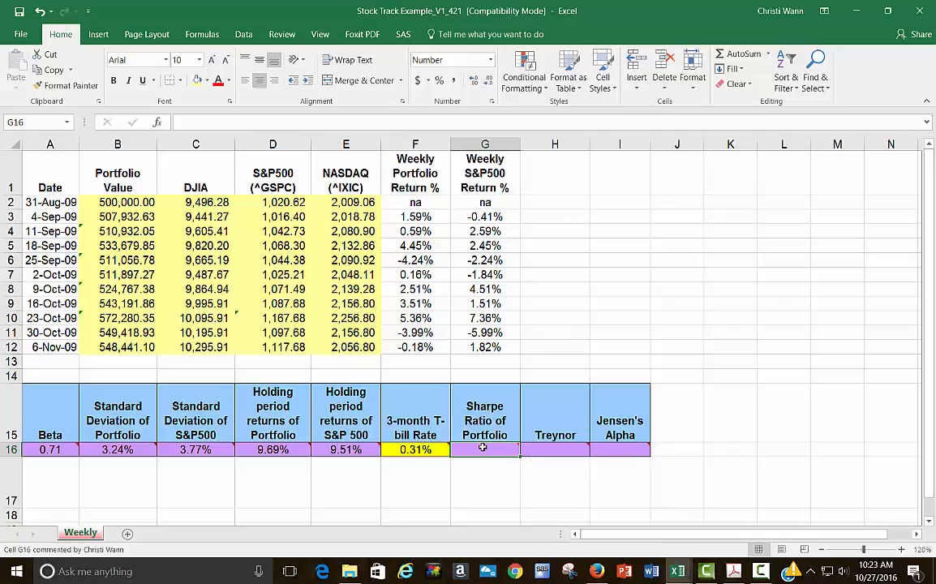
text(=()
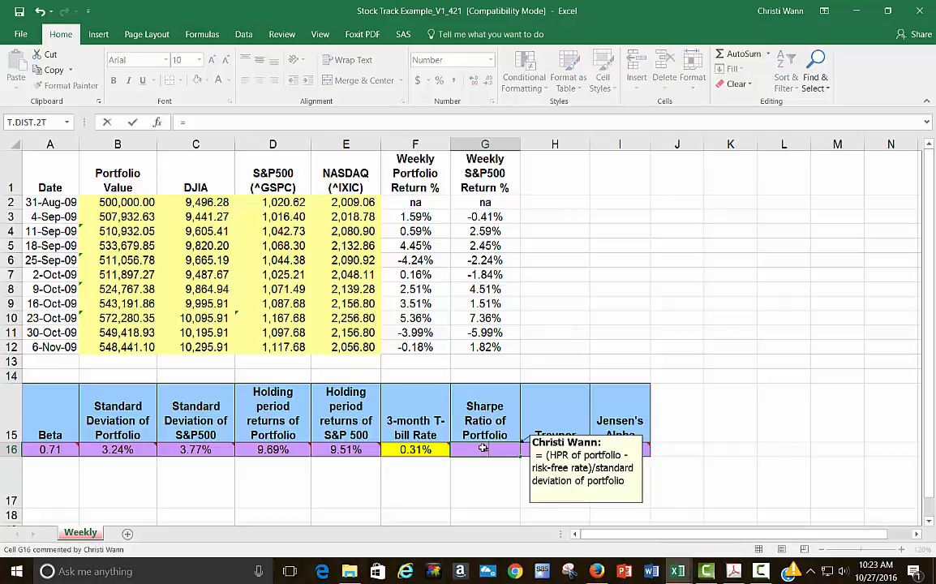
click(272, 450)
text(-)
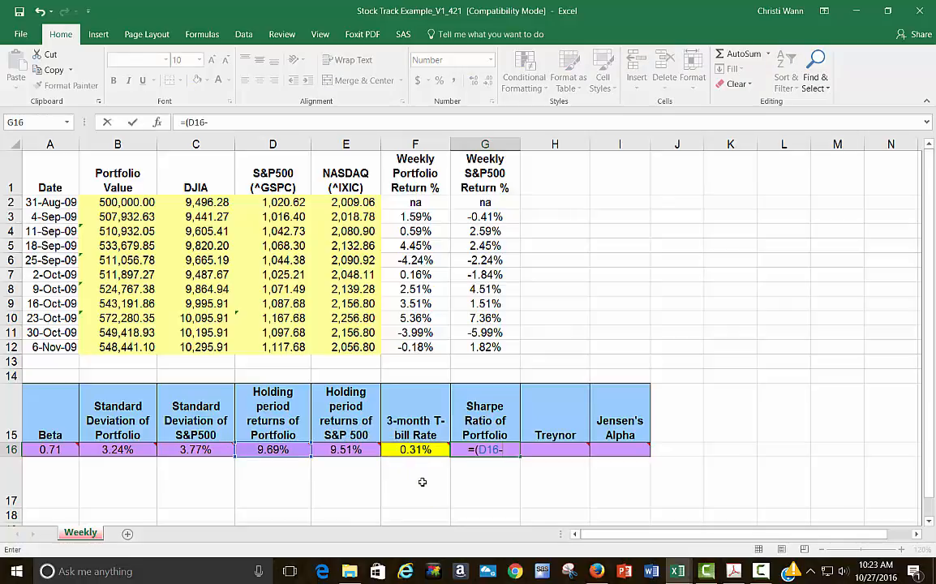
click(416, 448)
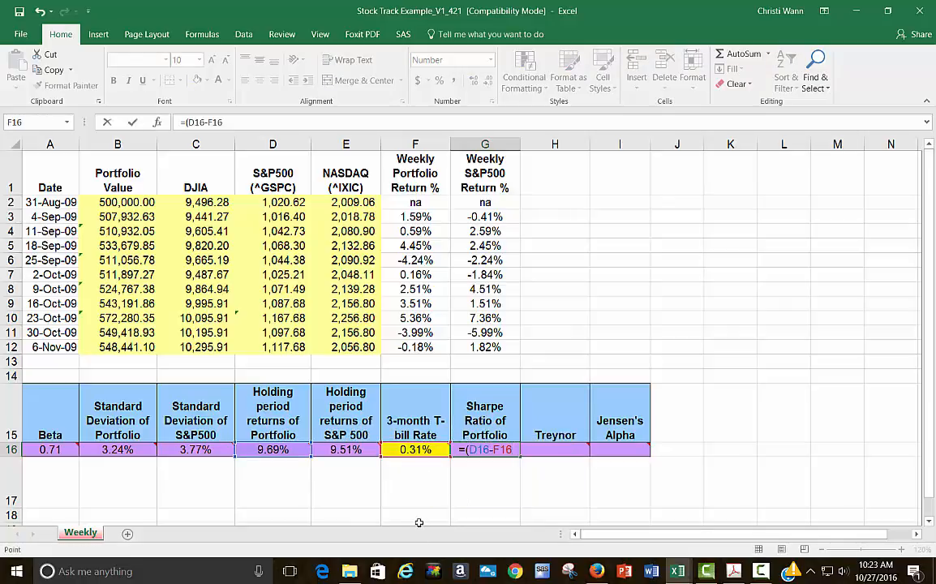
text()/)
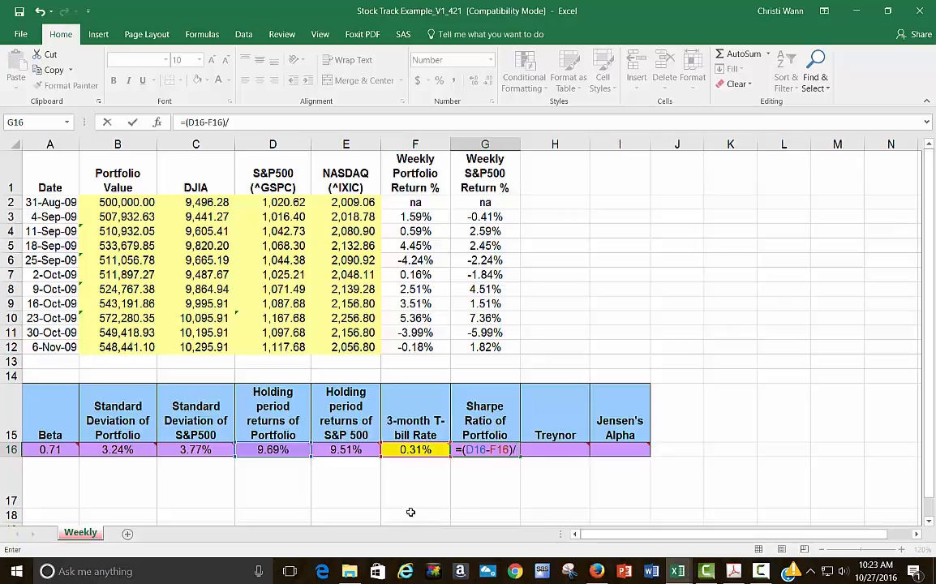
click(118, 450)
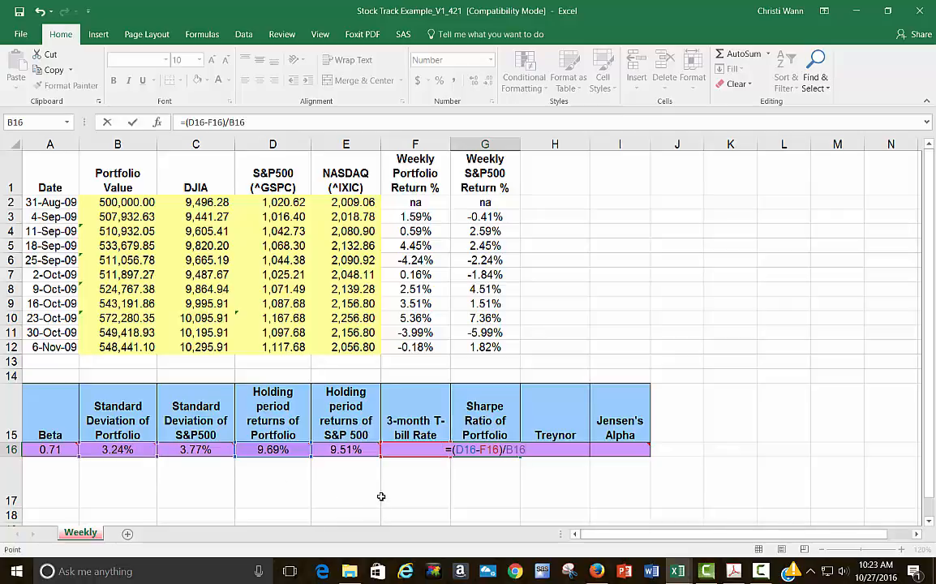
key(Return)
click(484, 449)
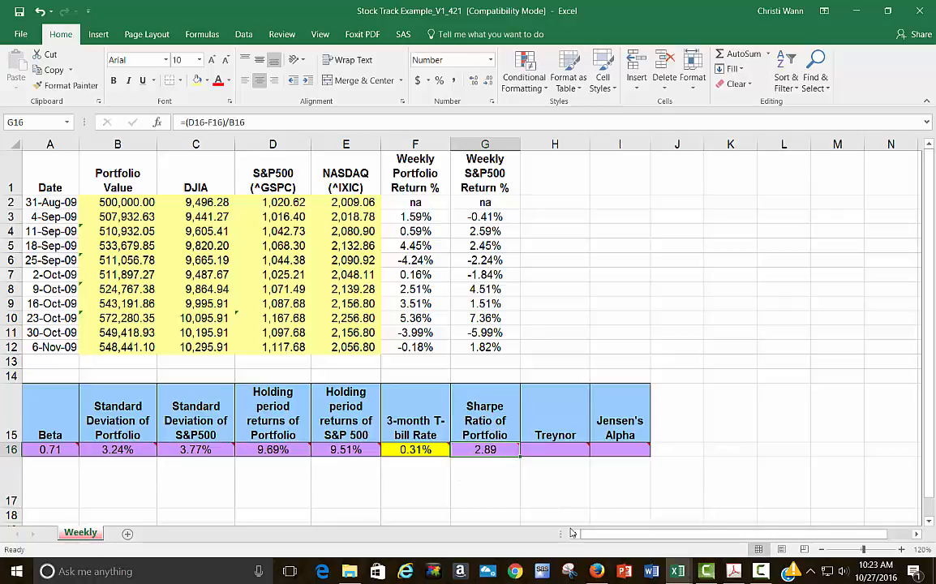
- Move the Treynor and Jensen's Alpha block H15:I16 one column over to I15:J16, leaving column H free
key(Right)
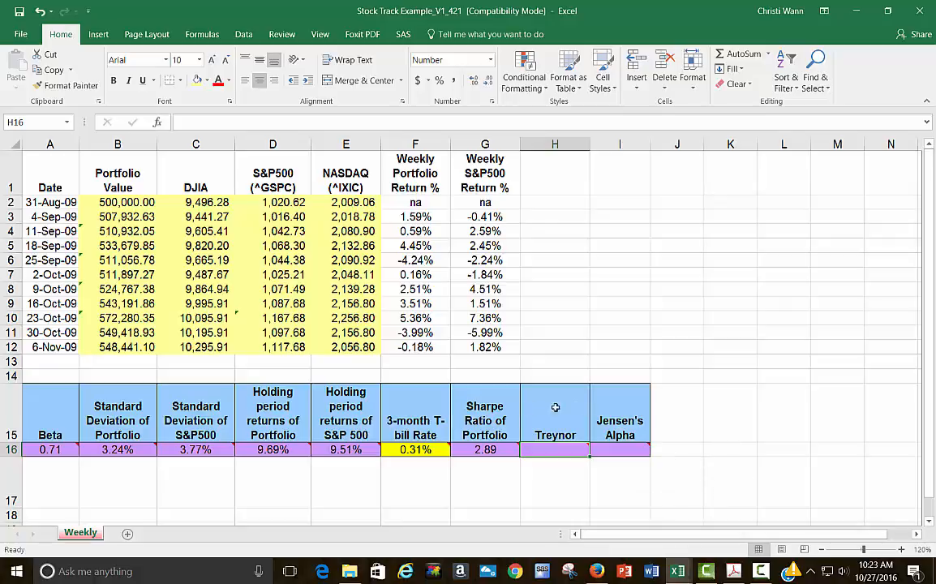
drag(559, 406, 589, 454)
drag(527, 415, 598, 412)
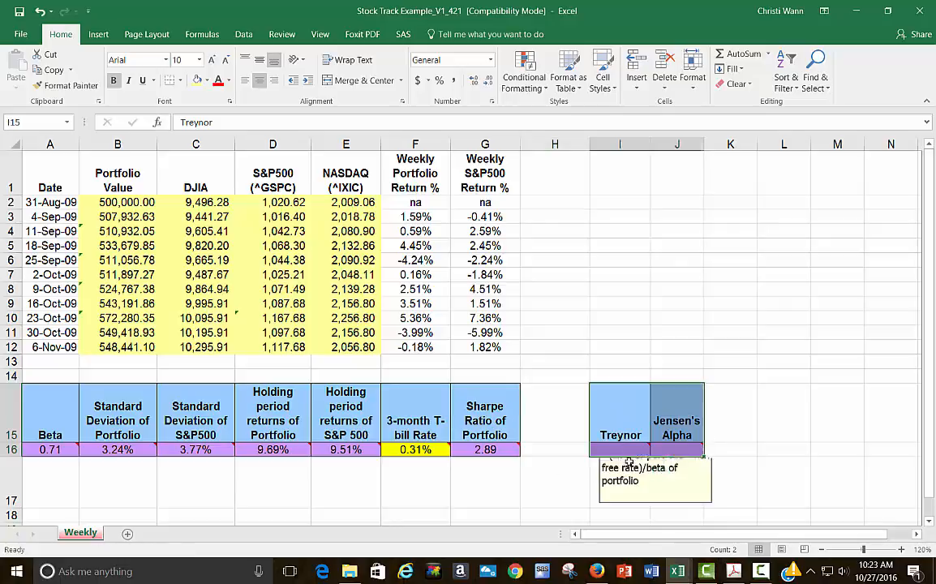
- Copy the Sharpe ratio header from G15 to H15 and change its text to "Sharpe Ratio of S&P 500"
click(485, 429)
key(ctrl+c)
click(547, 410)
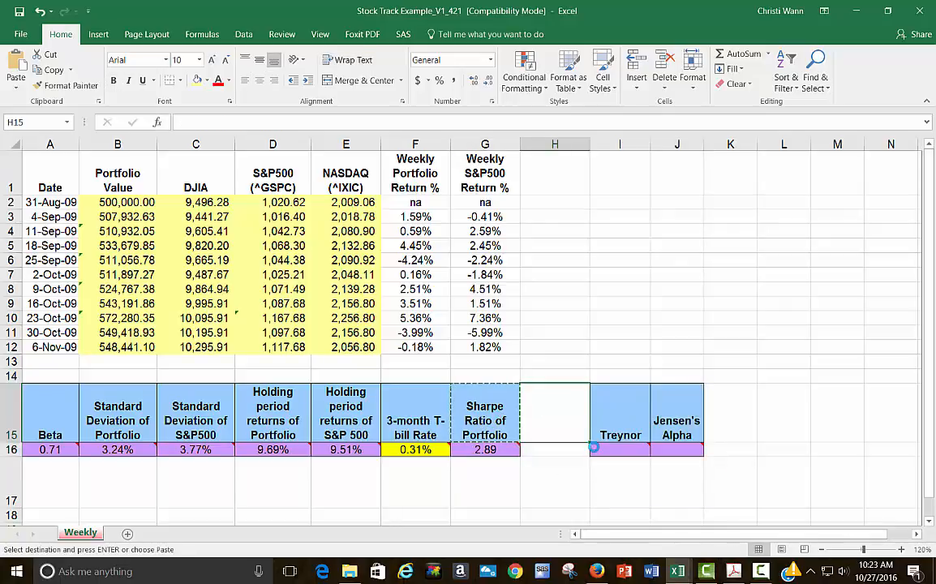
key(ctrl+v)
double_click(556, 436)
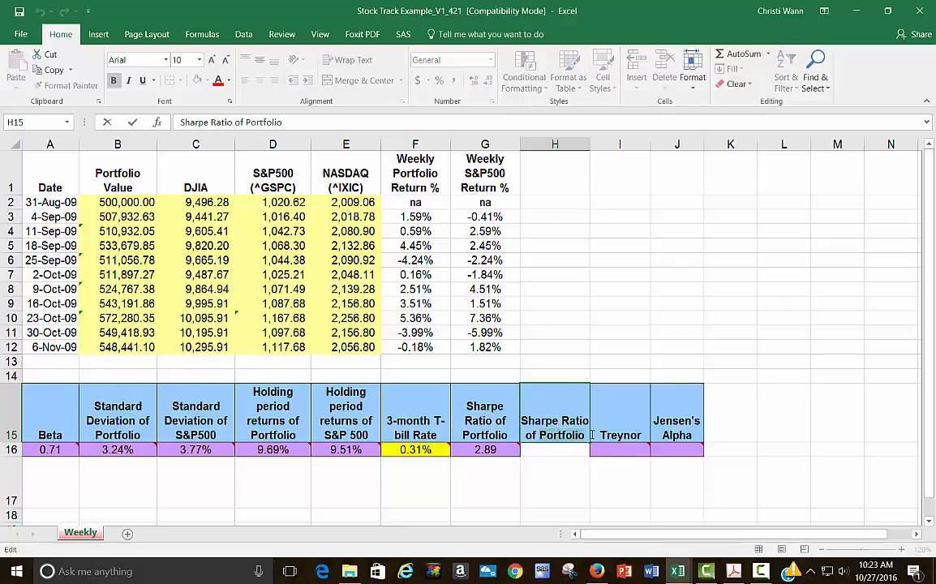
drag(540, 435, 592, 435)
text(S&P)
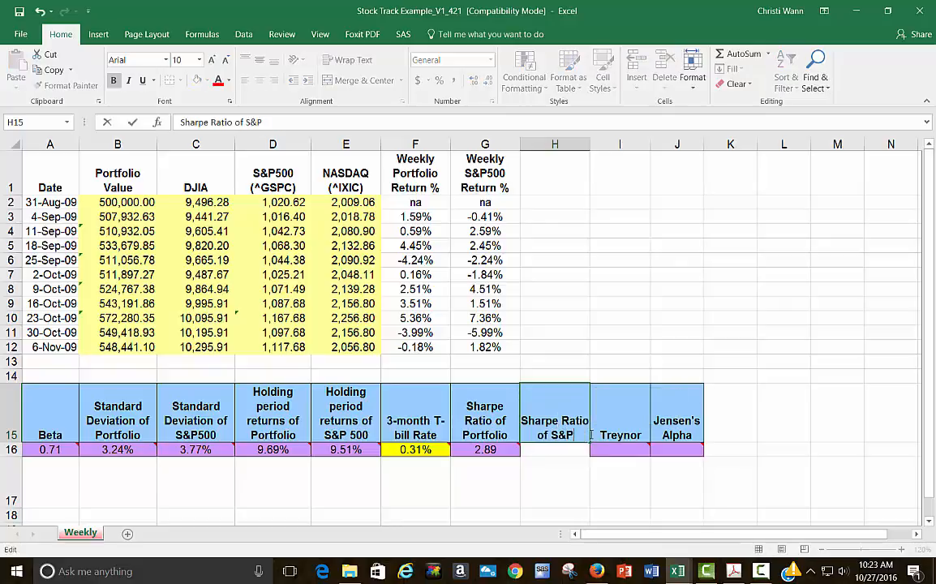
text( 500)
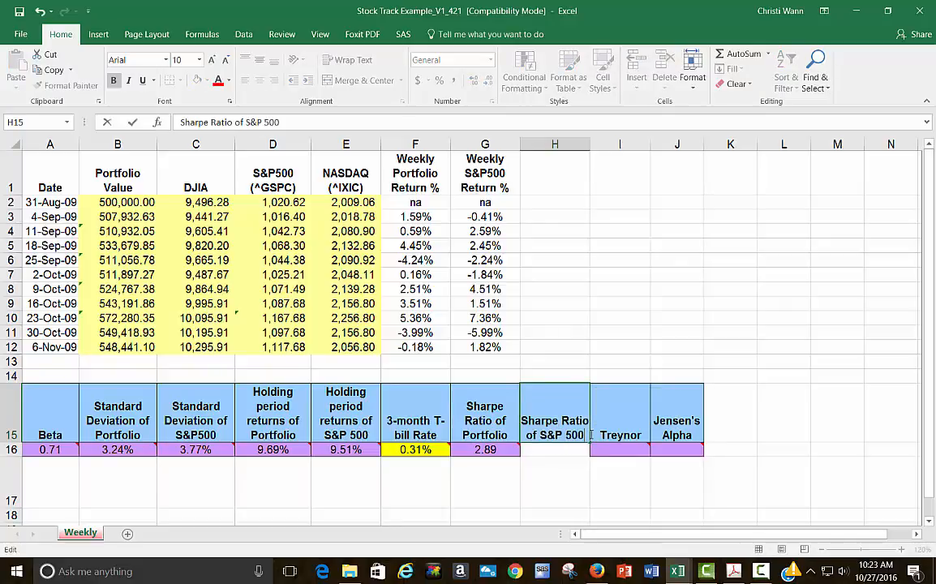
key(Return)
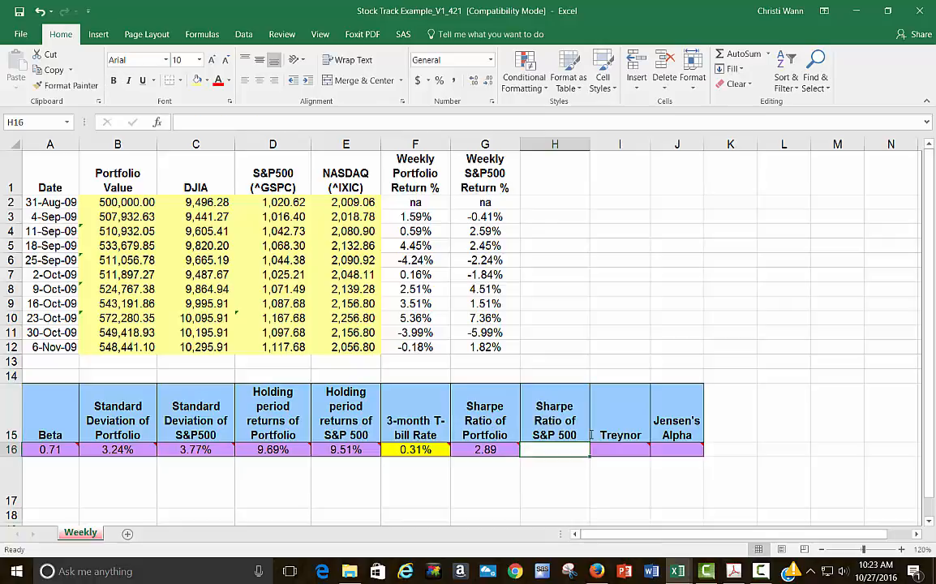
- Copy the formatting of the portfolio's Sharpe ratio cell G16 to H16 with Format Painter
click(487, 452)
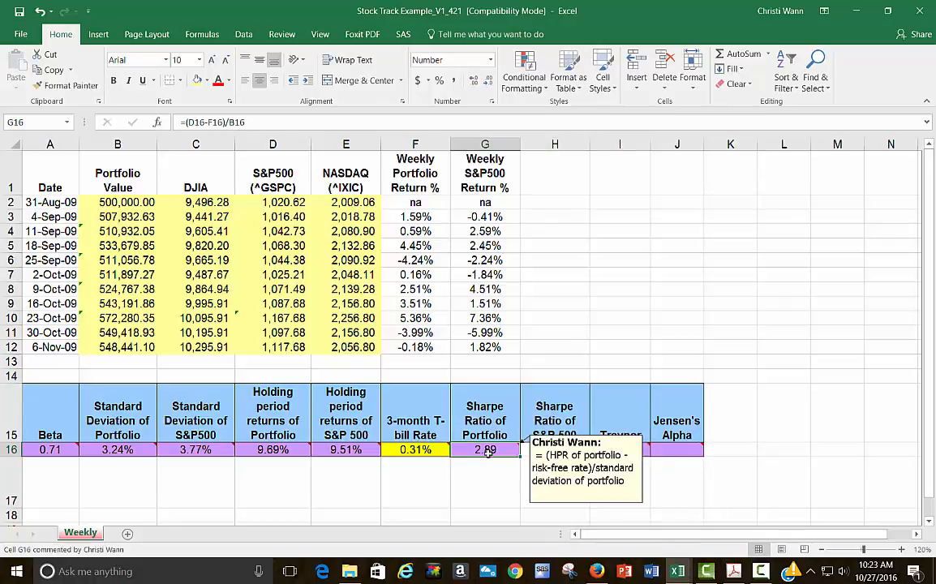
click(65, 85)
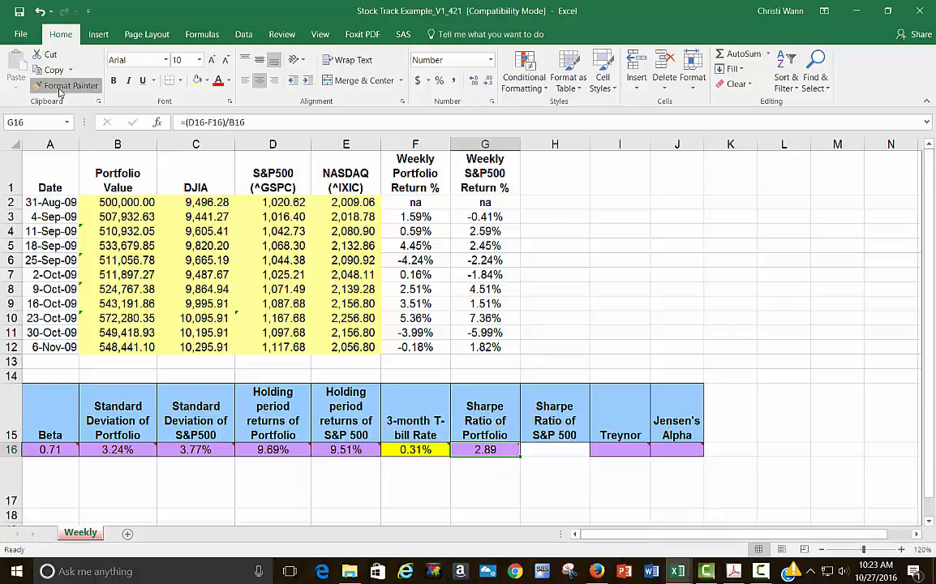
click(555, 450)
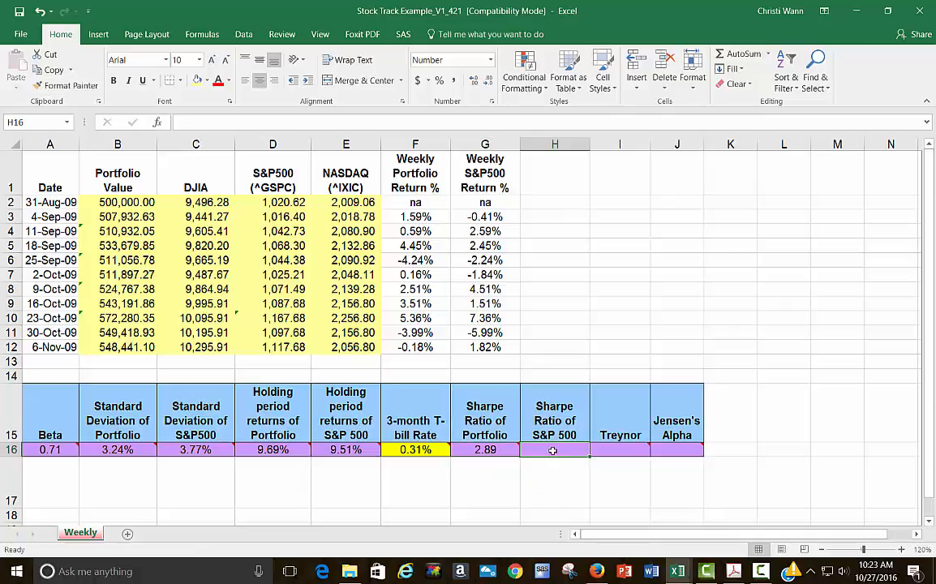
- Calculate the S&P 500's Sharpe ratio in H16 with the formula =(E16-F16)/C16
text(=)
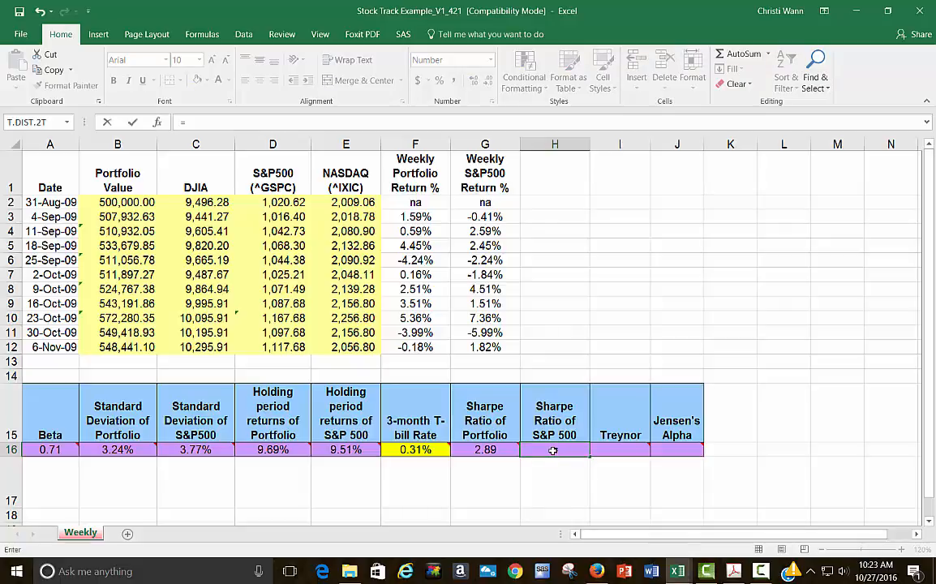
text(()
click(349, 449)
text(-)
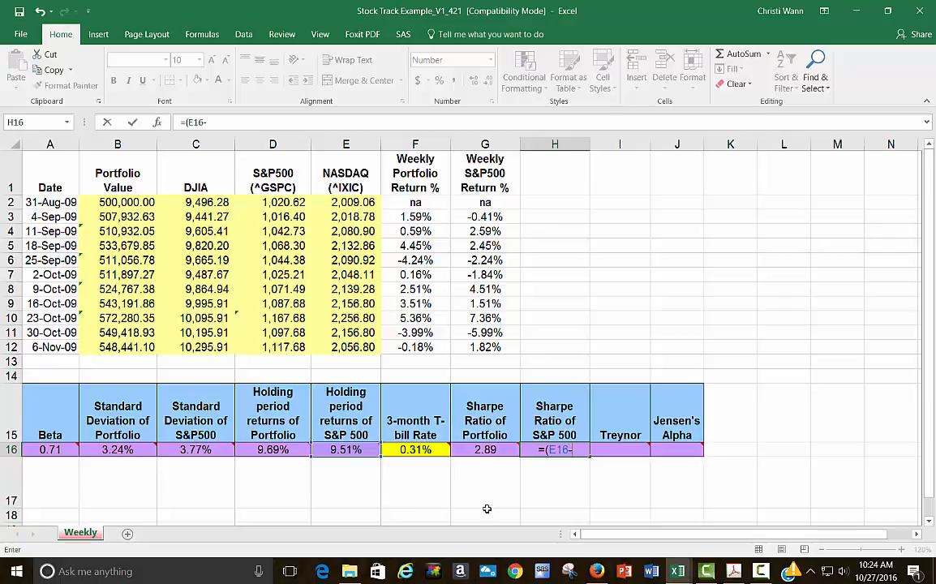
click(415, 450)
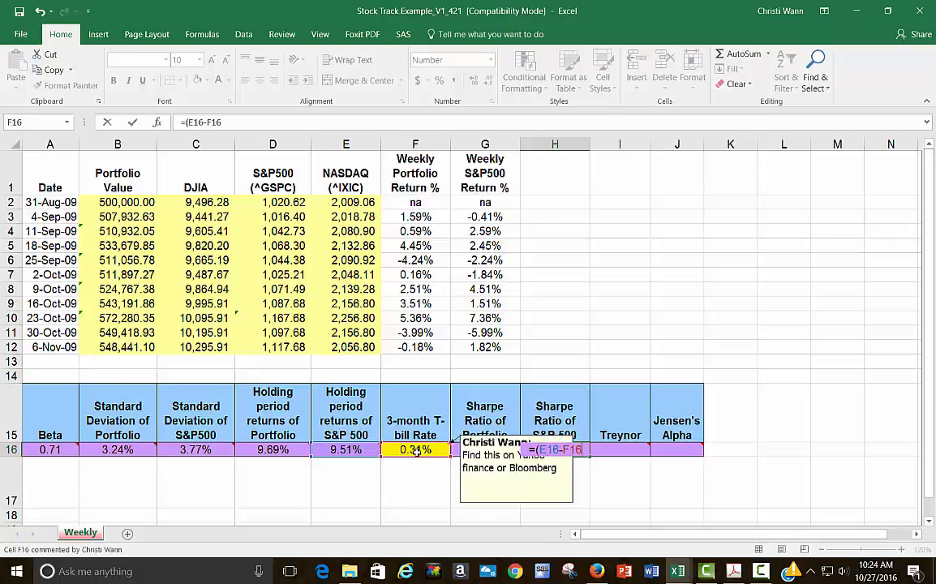
text()/)
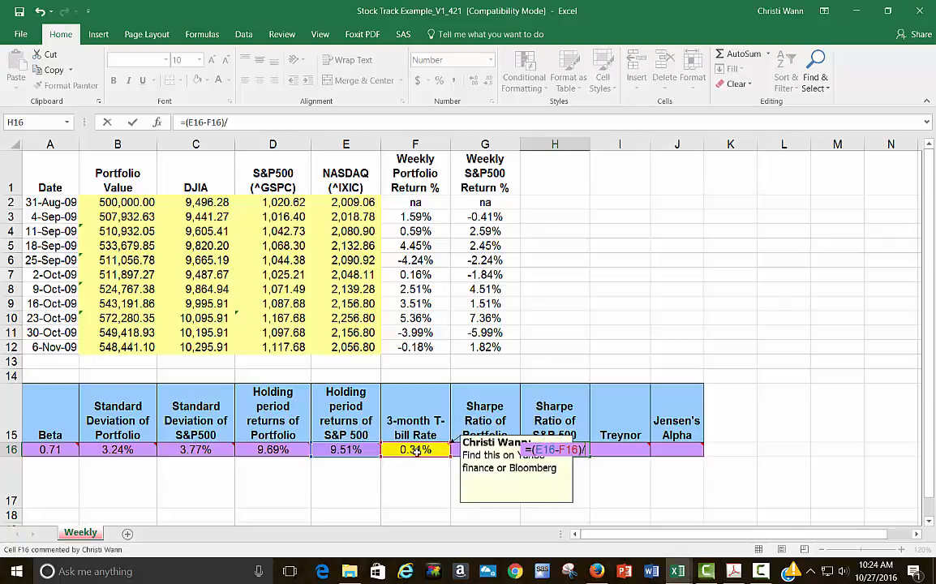
click(192, 450)
key(Return)
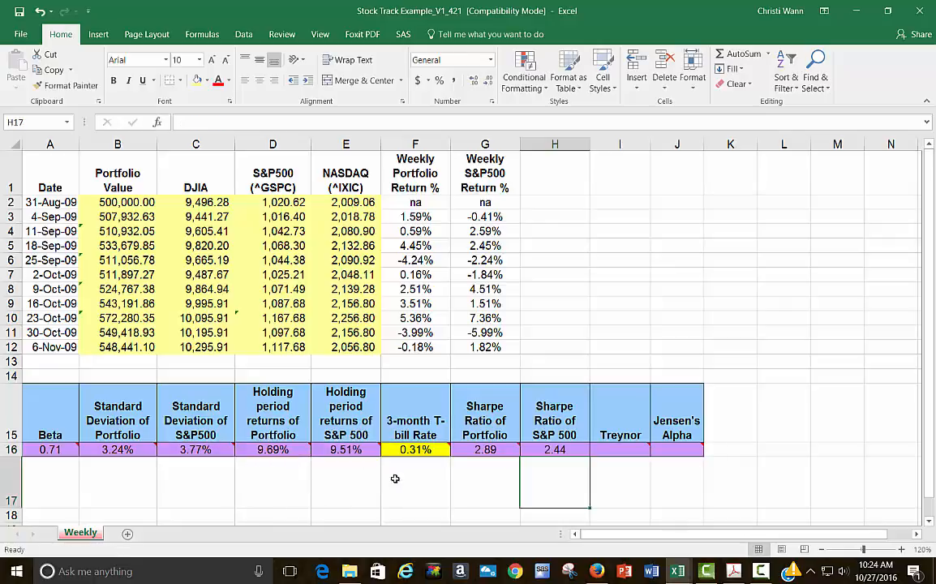
- Review the Sharpe ratio formulas for the portfolio in G16 and the S&P 500 in H16, and the note on the Treynor cell
click(485, 450)
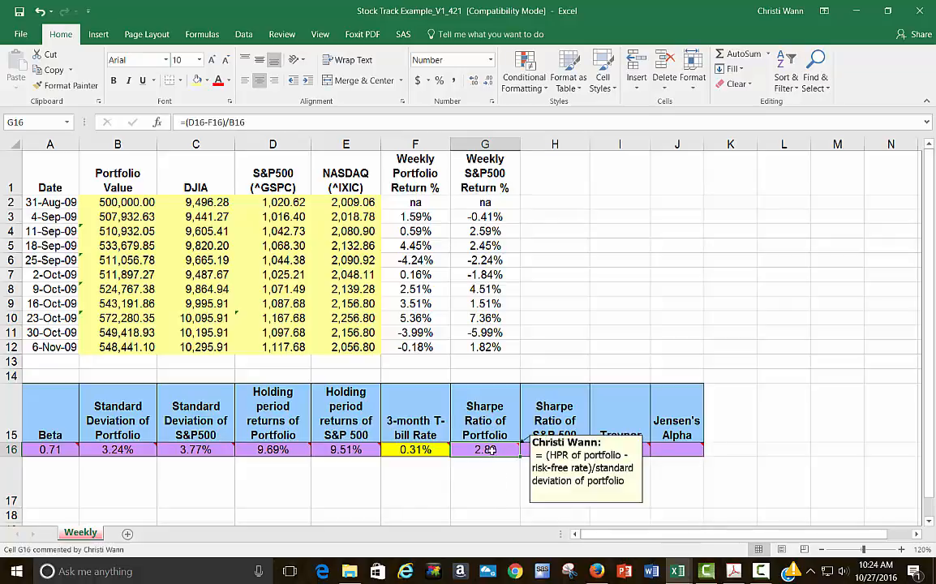
click(559, 450)
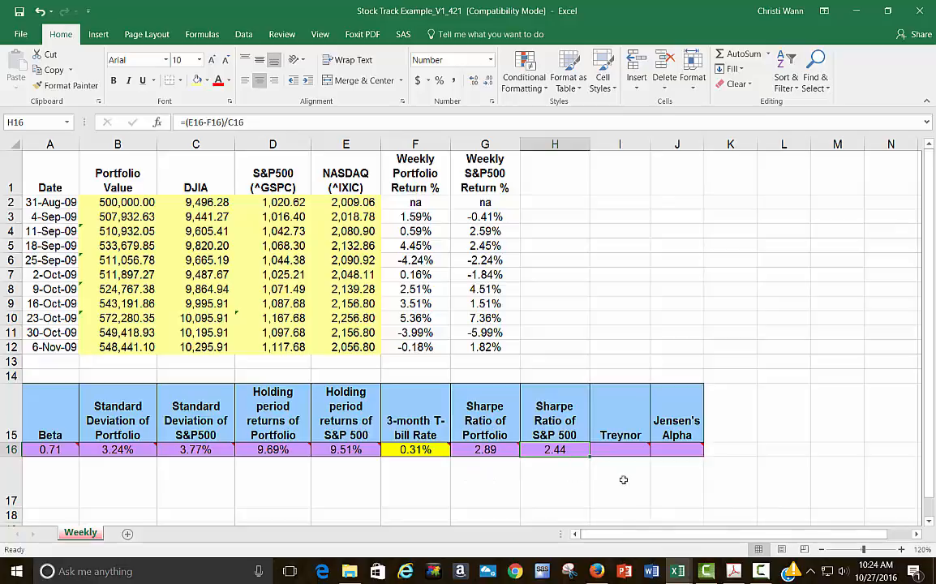
click(620, 450)
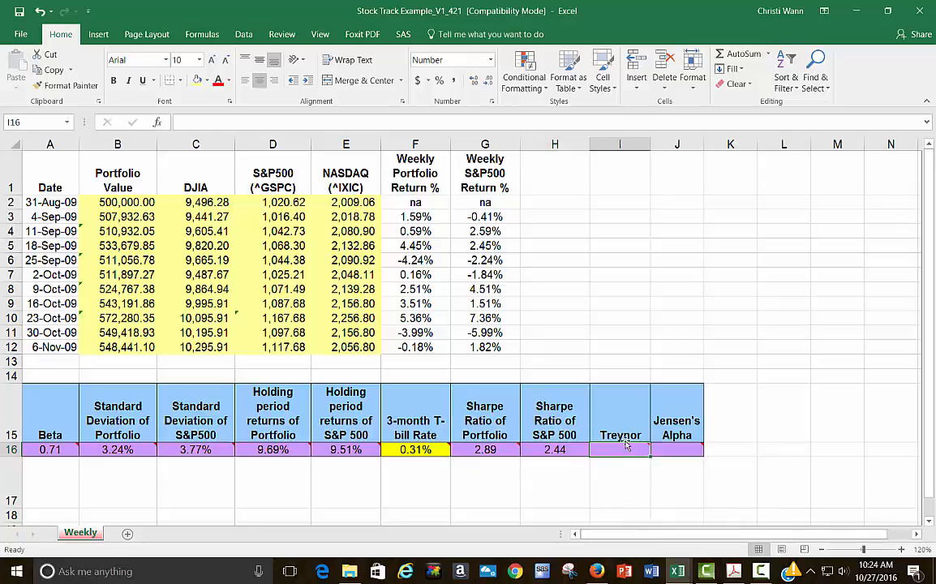
mouse_move(624, 452)
click(496, 451)
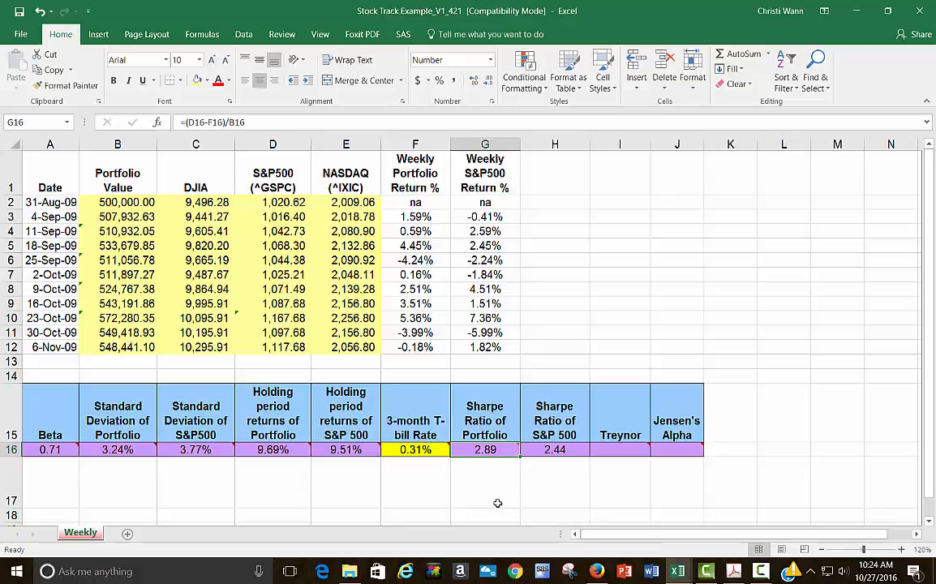
- Calculate the portfolio's Treynor measure in I16 with the formula =(D16-F16)/A16
click(620, 449)
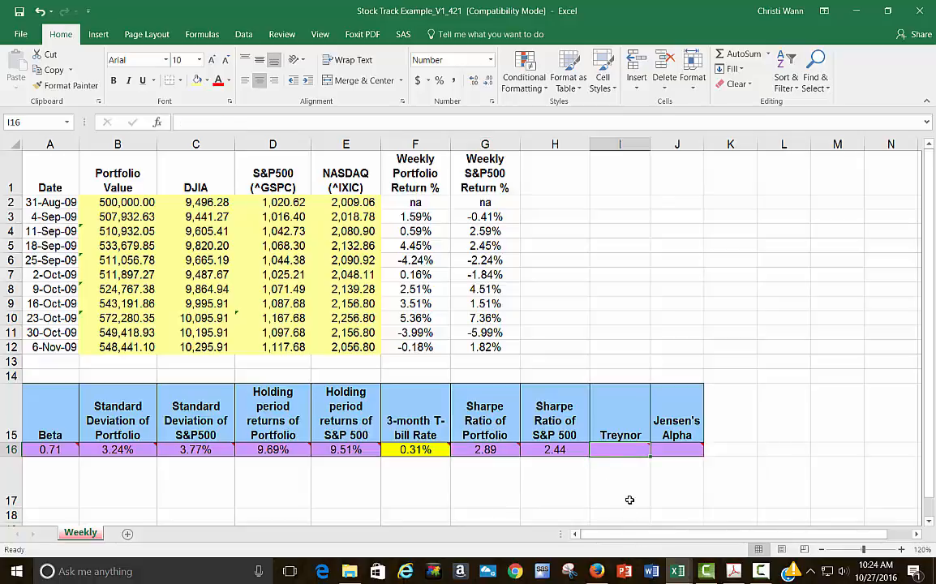
mouse_move(617, 450)
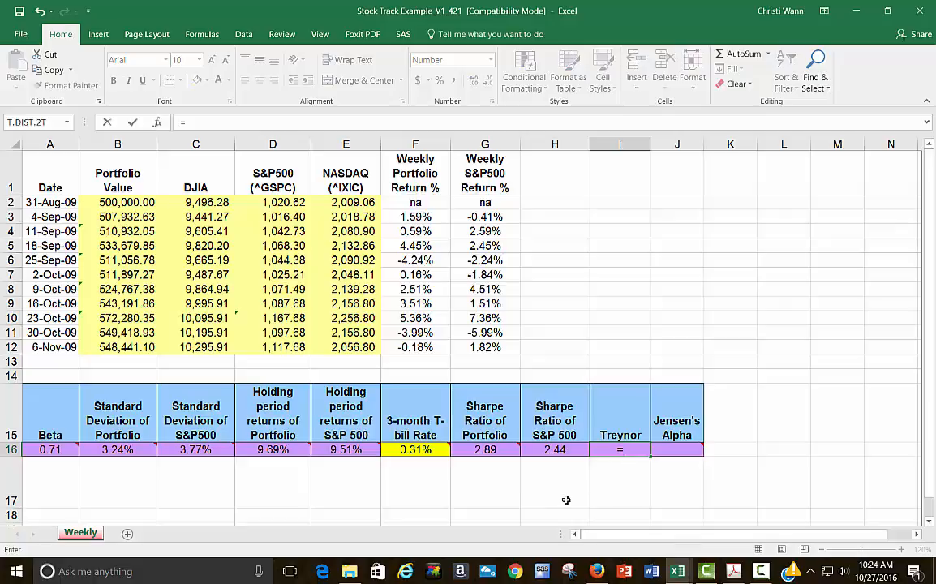
text(()
click(257, 449)
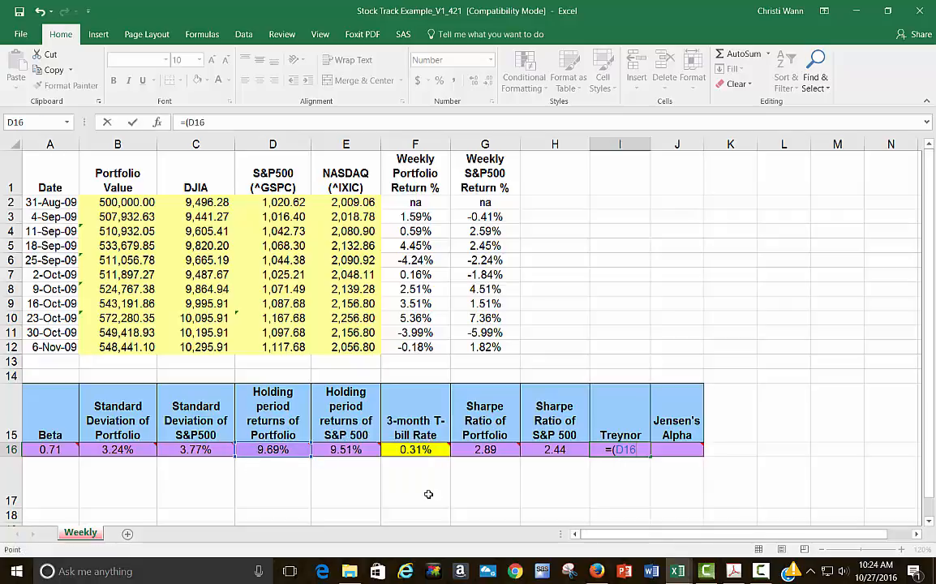
text(-)
click(418, 448)
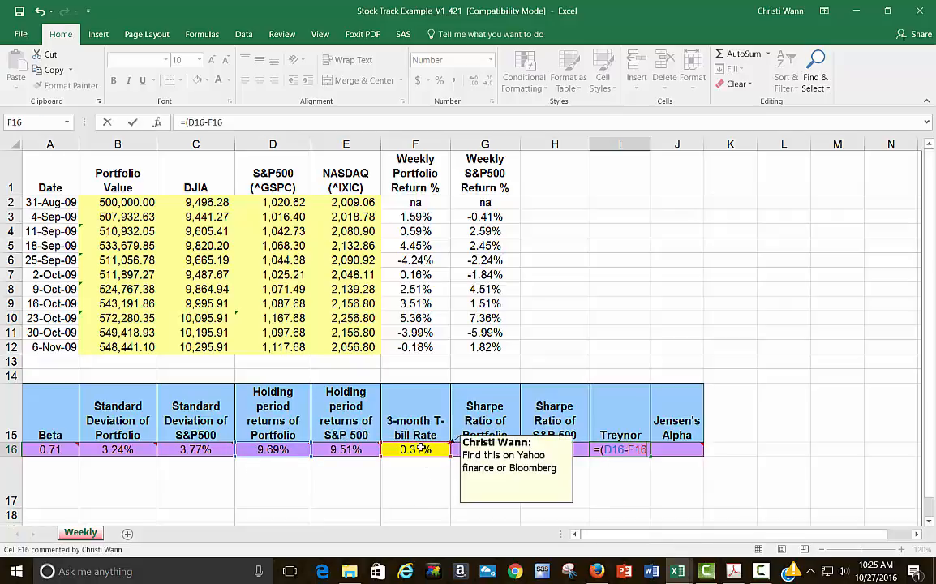
text())
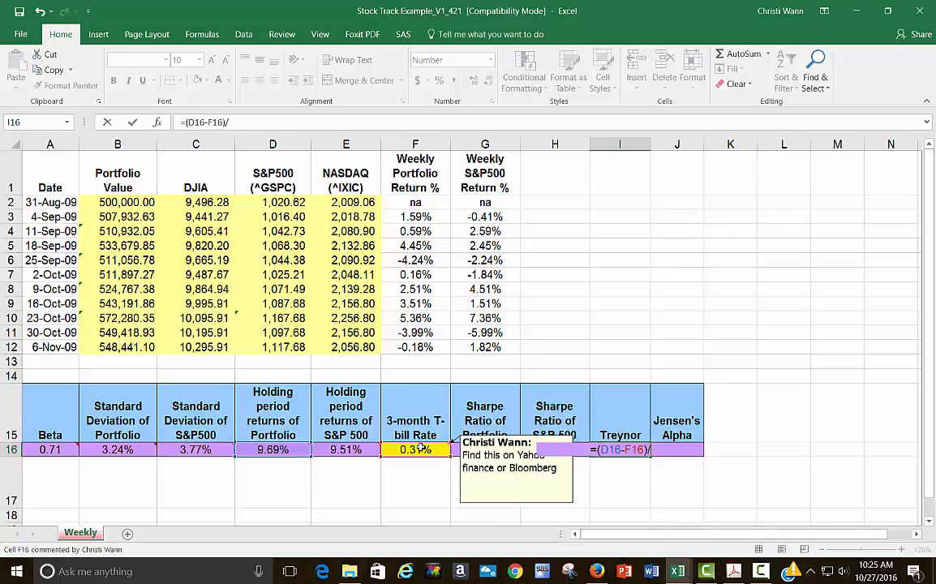
text(/)
click(55, 452)
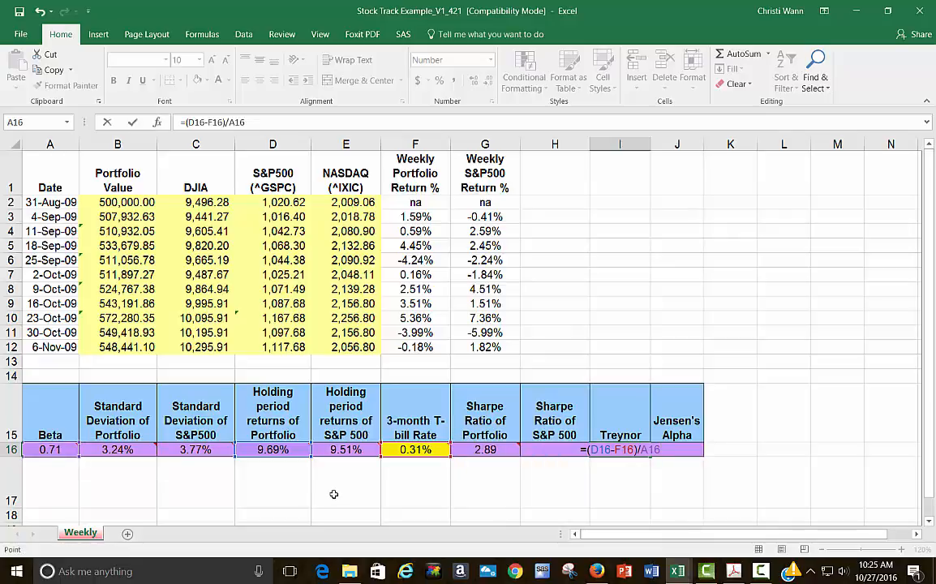
key(Return)
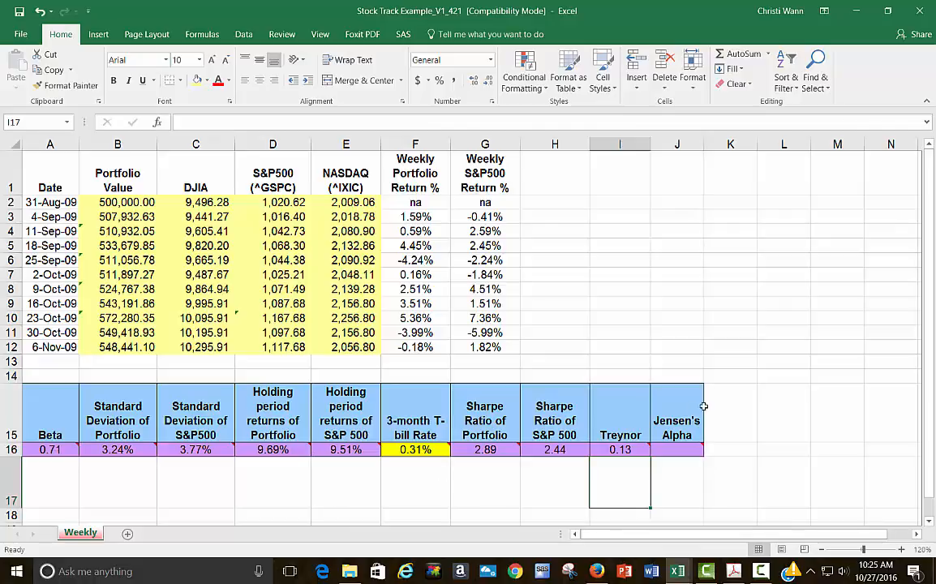
- Move the Jensen's Alpha block J15:J16 to K15:K16 and copy the Treynor block I15:I16 into the freed J15:J16
click(683, 420)
mouse_move(684, 420)
mouse_down()
mouse_move(679, 459)
mouse_move(733, 458)
mouse_up()
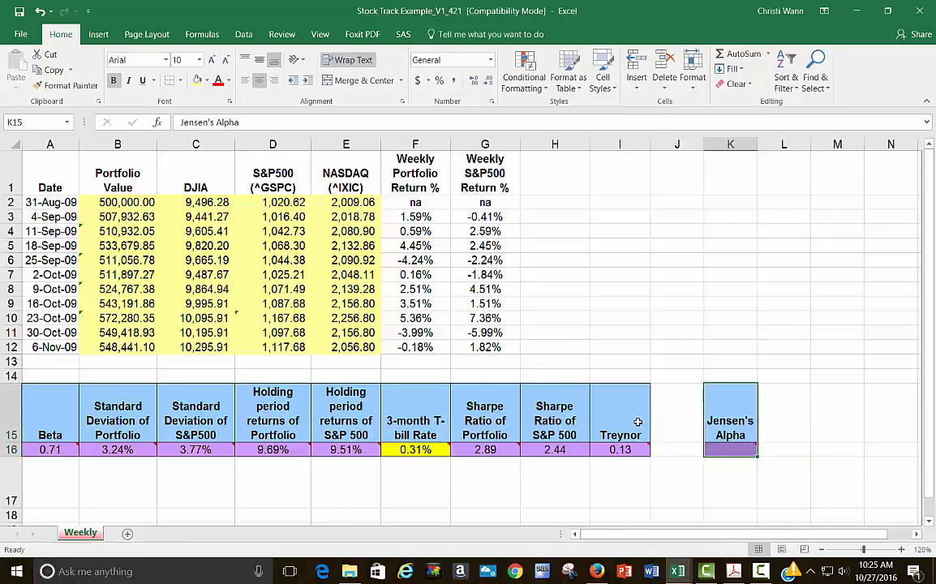
click(607, 405)
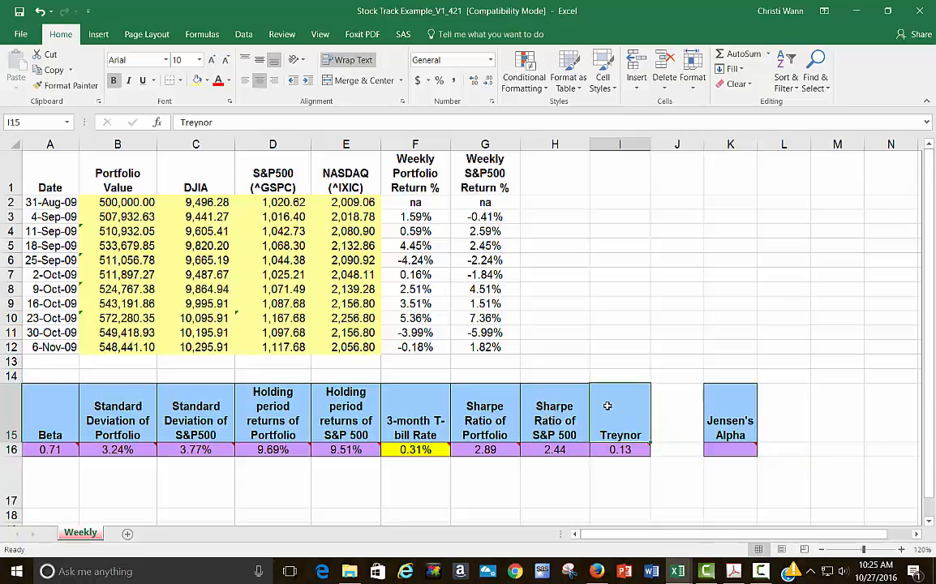
drag(601, 410, 618, 449)
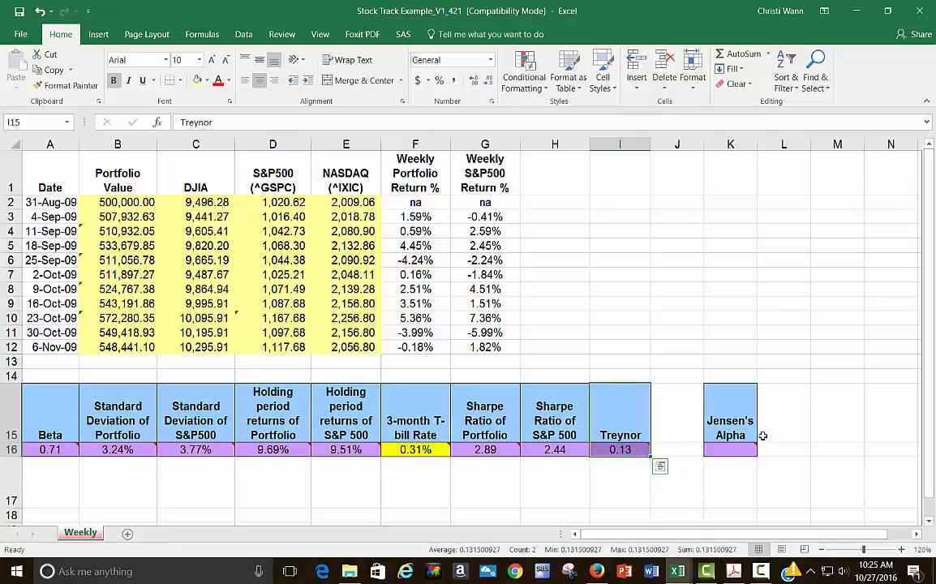
key(ctrl+c)
click(659, 419)
key(ctrl+v)
- Change the header in I15 to "Treynor Portfolio" and wrap its text
double_click(641, 436)
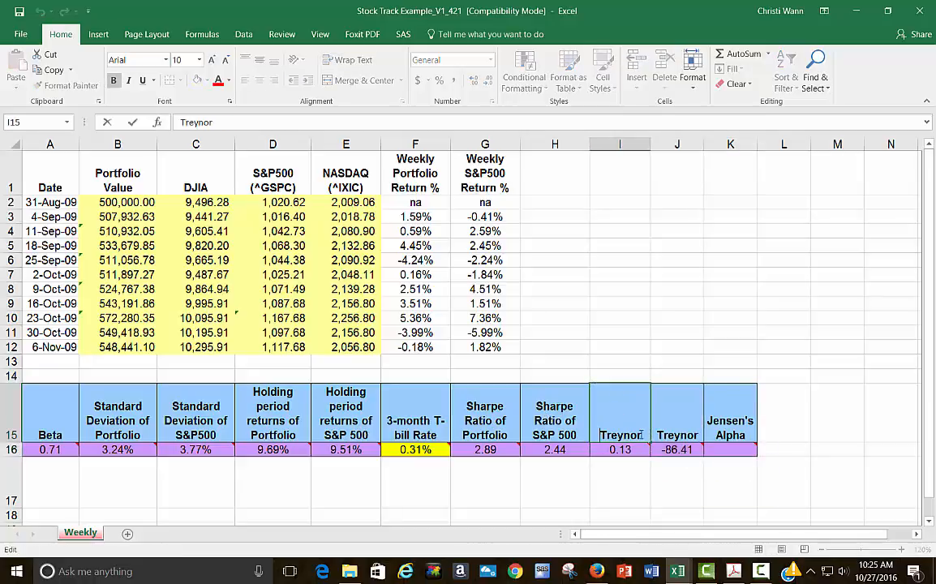
text(Por)
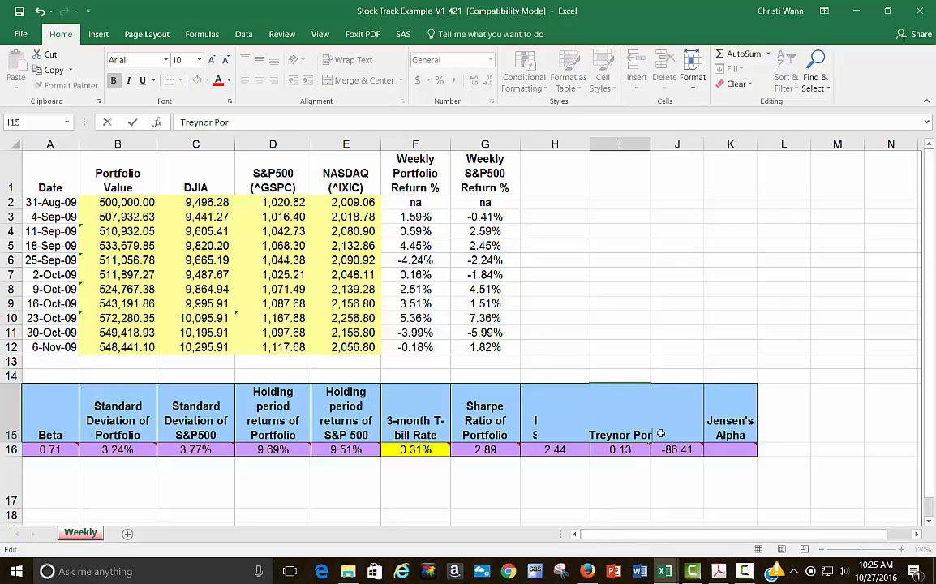
text(tfolio)
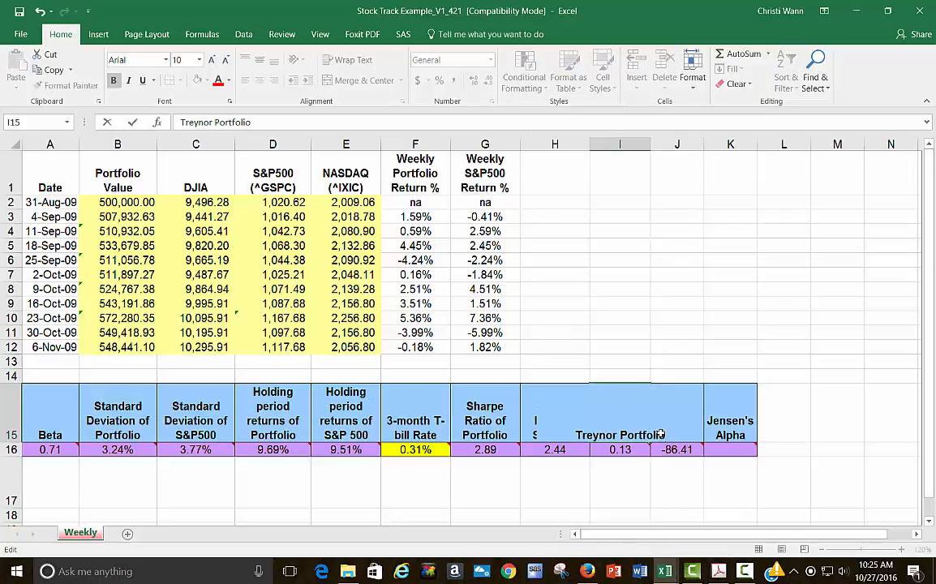
key(Return)
key(Up)
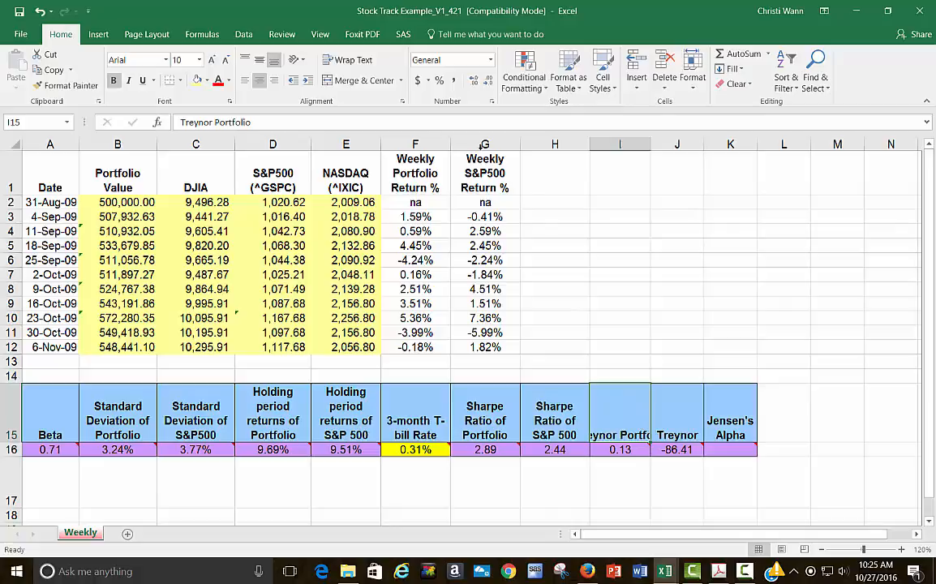
click(350, 63)
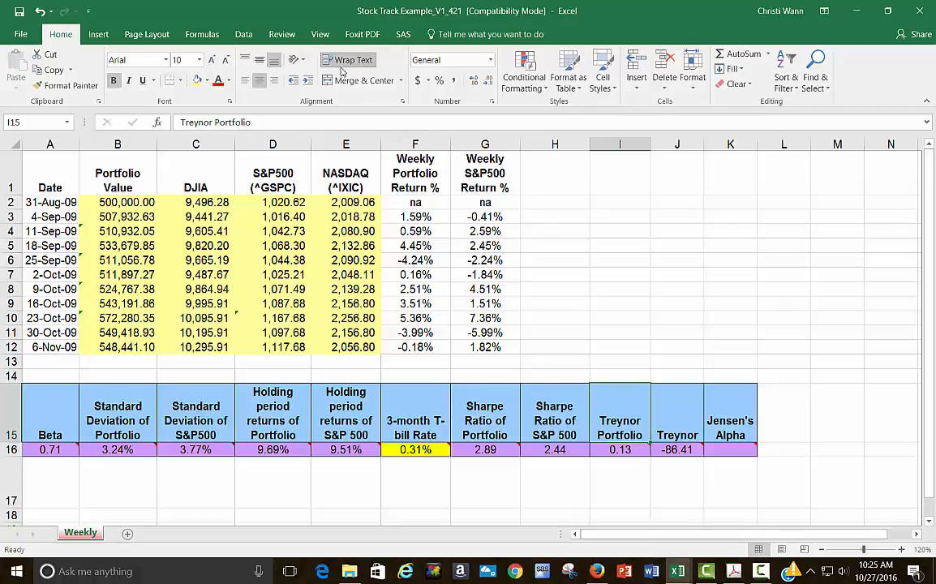
- Change the copied header in J15 to "Treynor S&P 500" and wrap its text
click(671, 419)
click(257, 124)
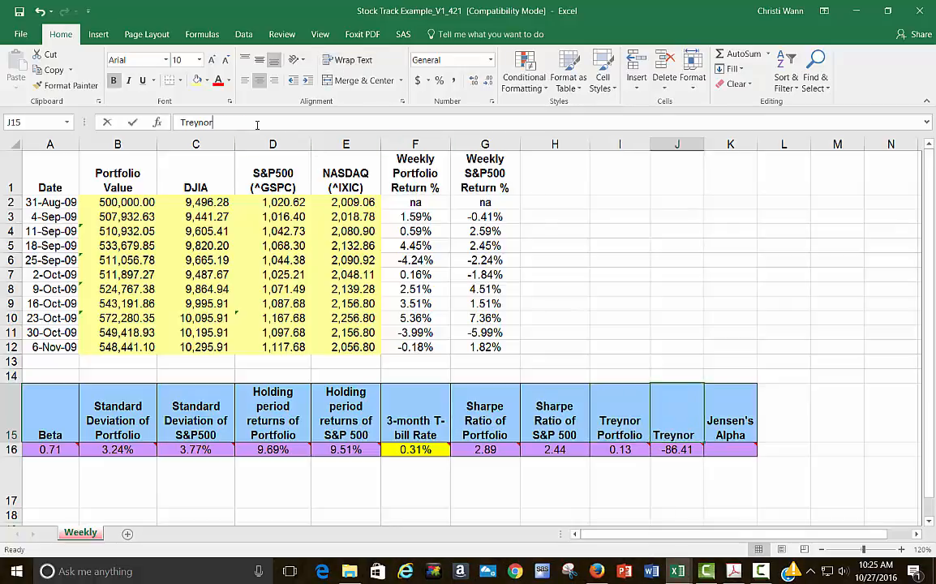
text(S&P)
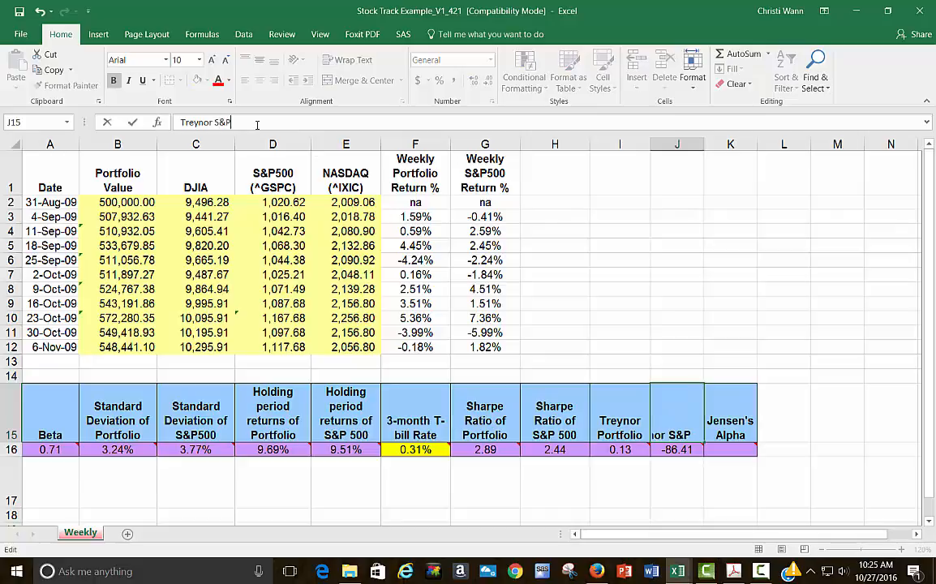
text( 500)
key(Return)
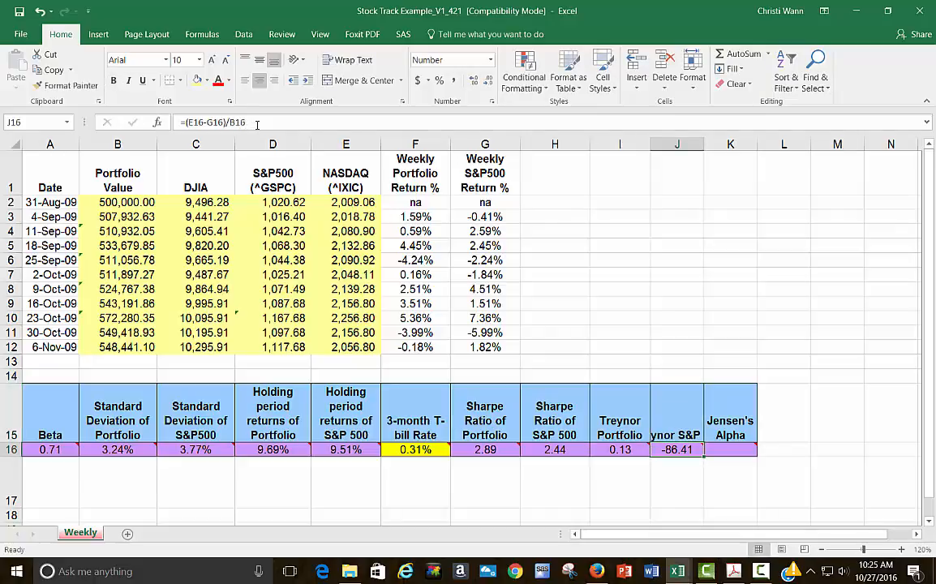
click(673, 421)
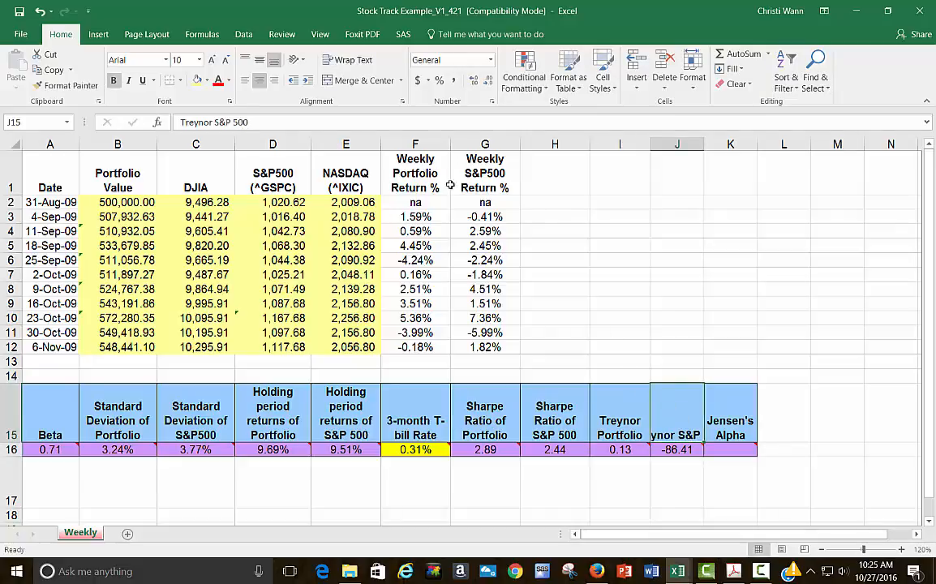
click(349, 59)
- Replace the copied formula in J16 with =(E16-F16)/1 to calculate the S&P 500's Treynor measure with a beta of 1
click(678, 449)
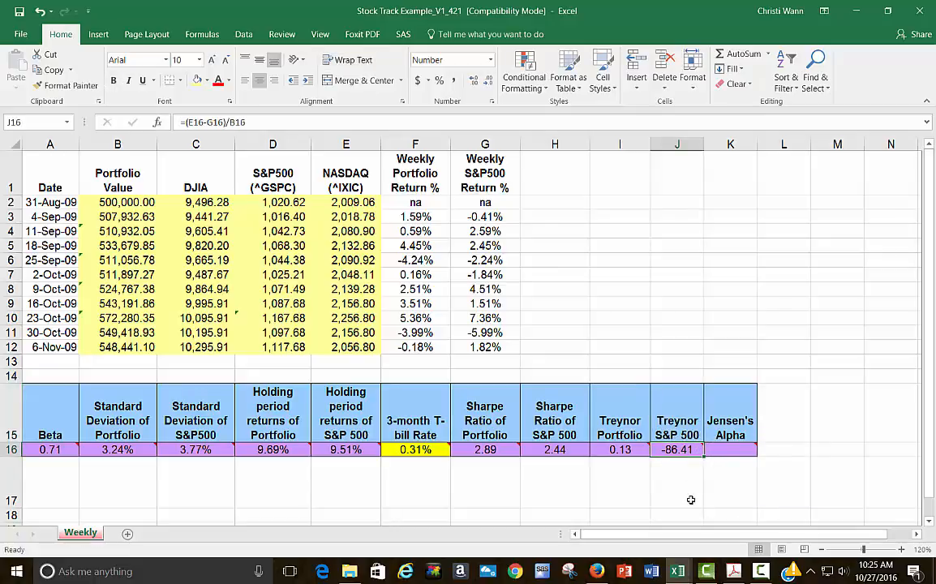
key(Delete)
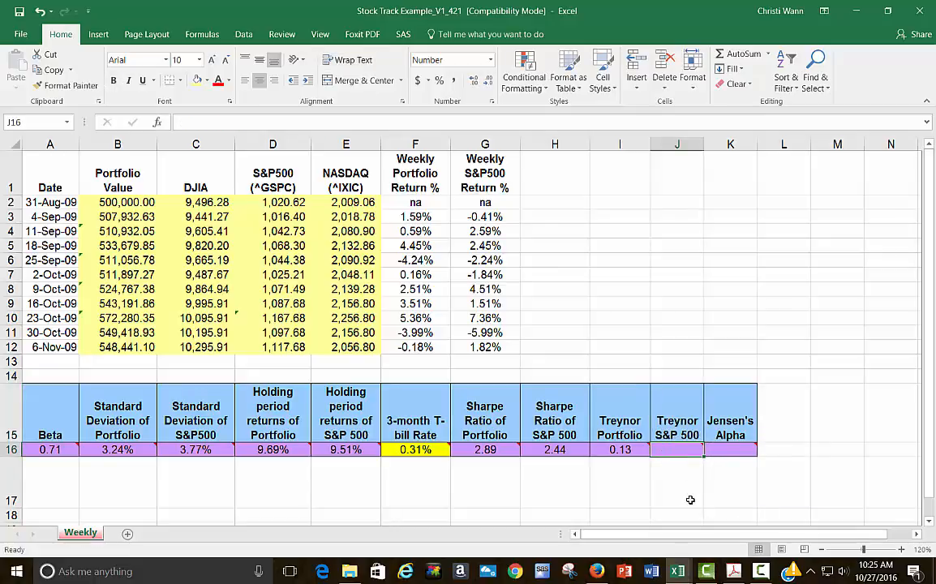
text(=)
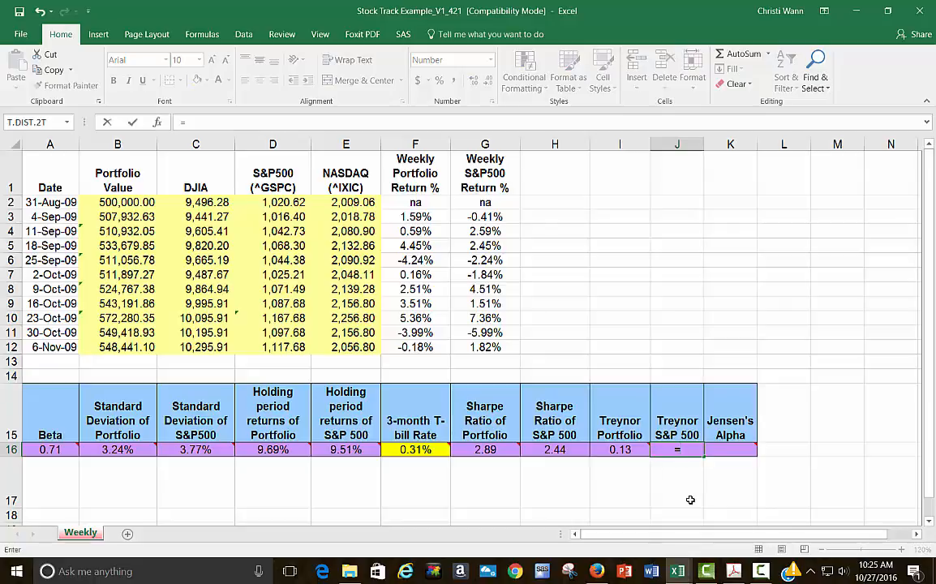
text(()
click(340, 451)
text(-)
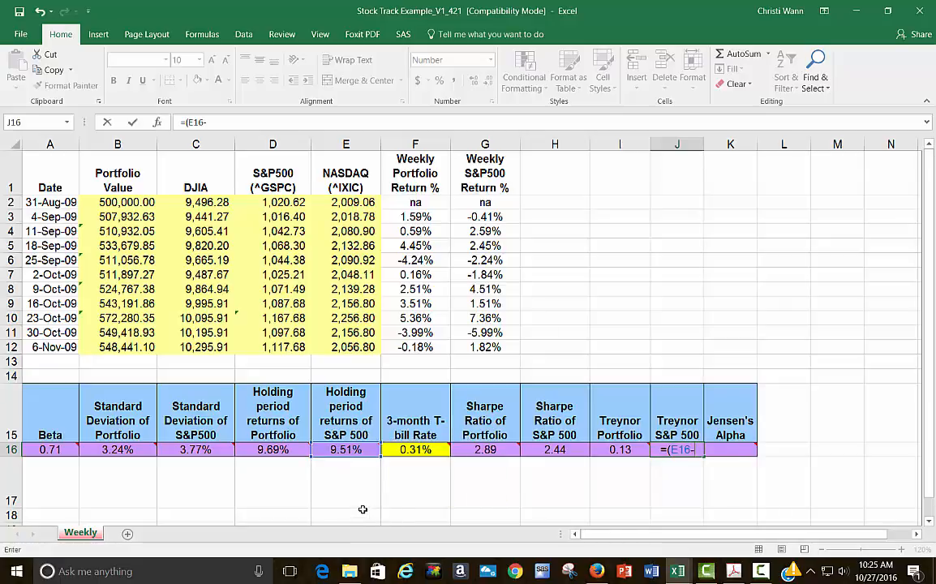
click(416, 451)
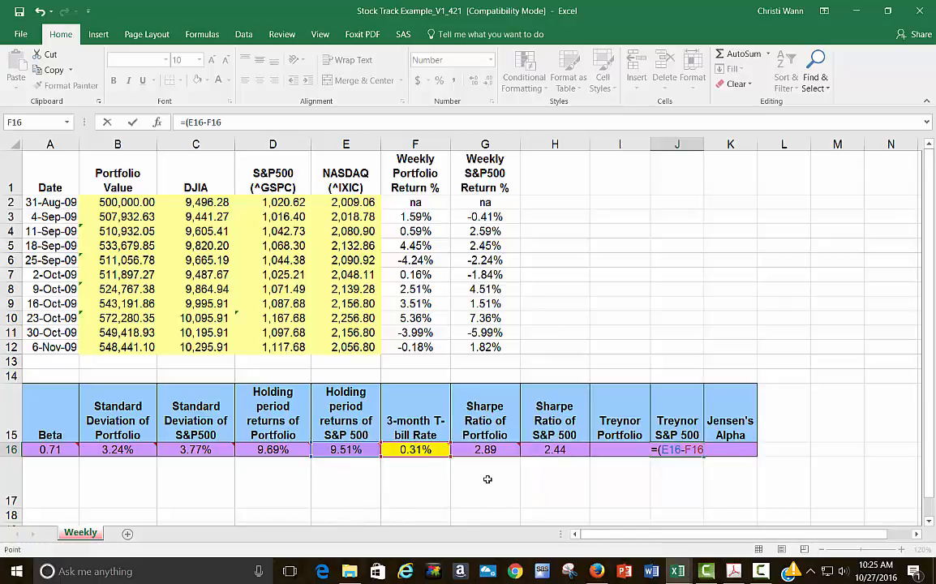
text()/1)
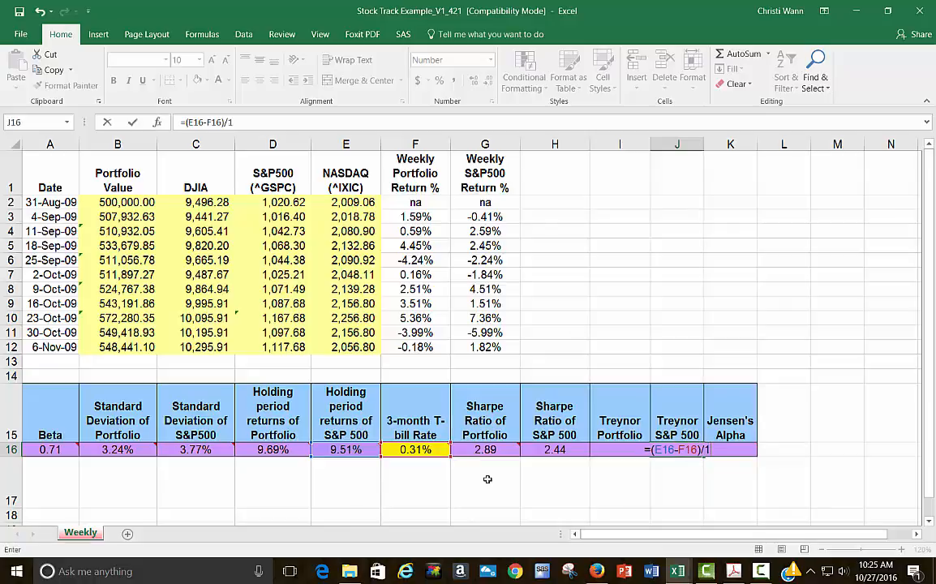
key(Return)
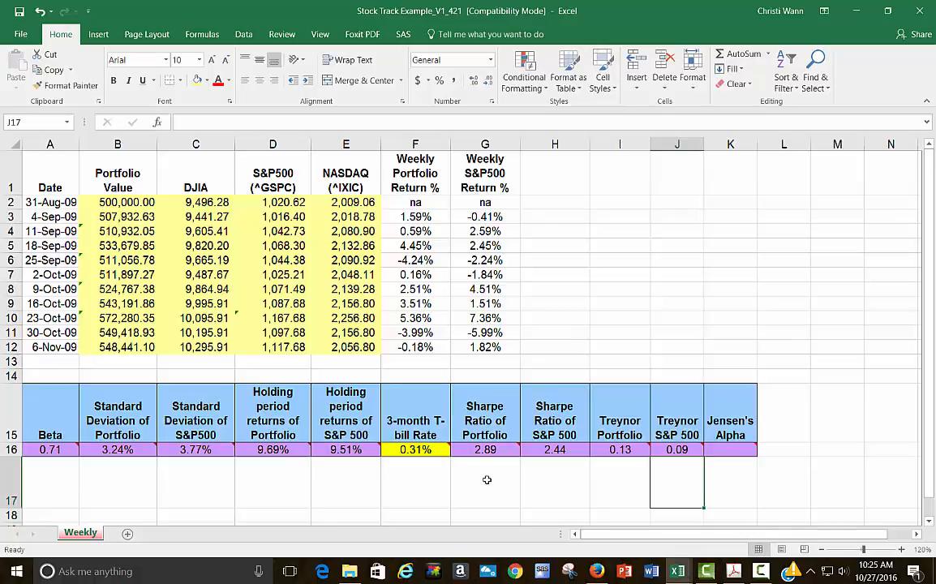
- Calculate Jensen's Alpha for the portfolio in K16 with the formula =D16-(F16+A16*(E16-F16))
click(616, 446)
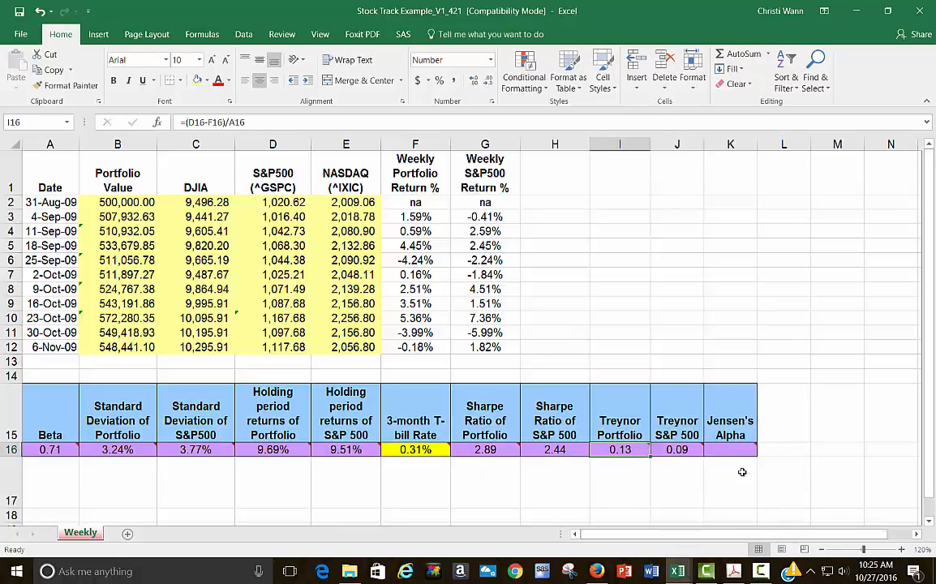
mouse_move(625, 447)
mouse_move(730, 452)
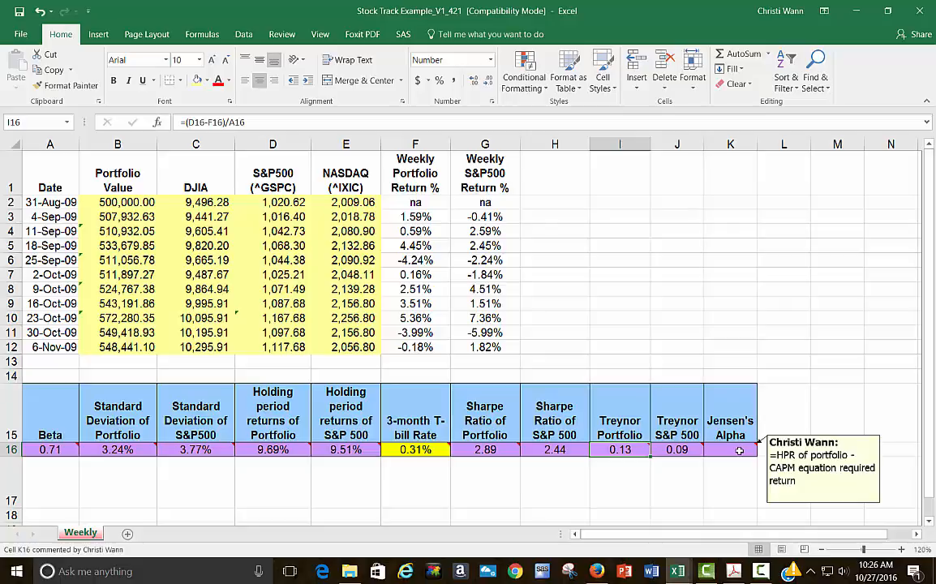
click(739, 451)
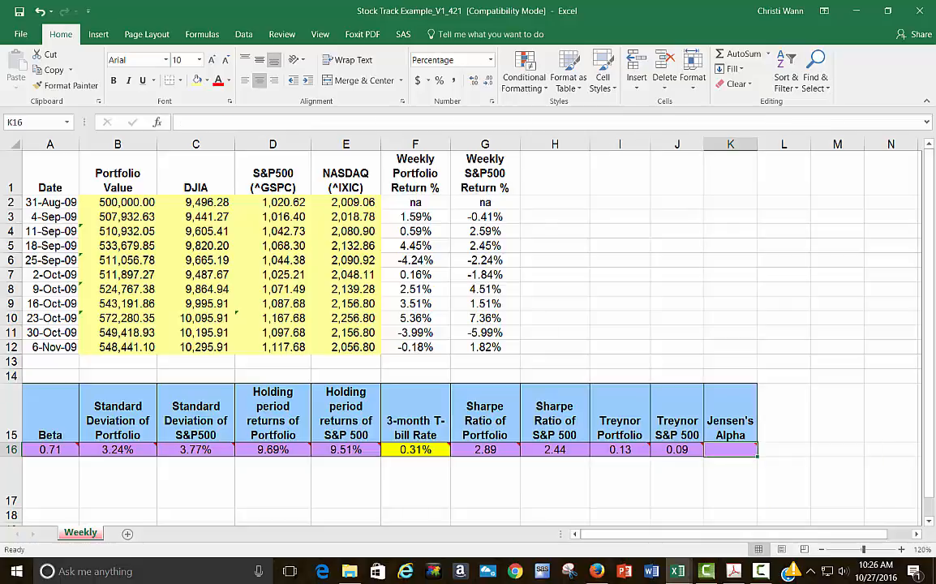
text(=)
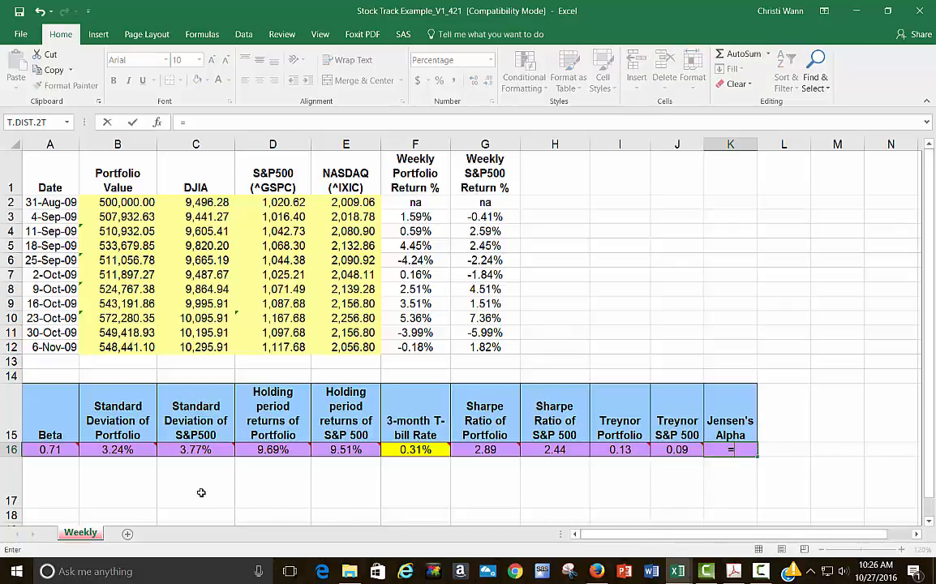
click(273, 449)
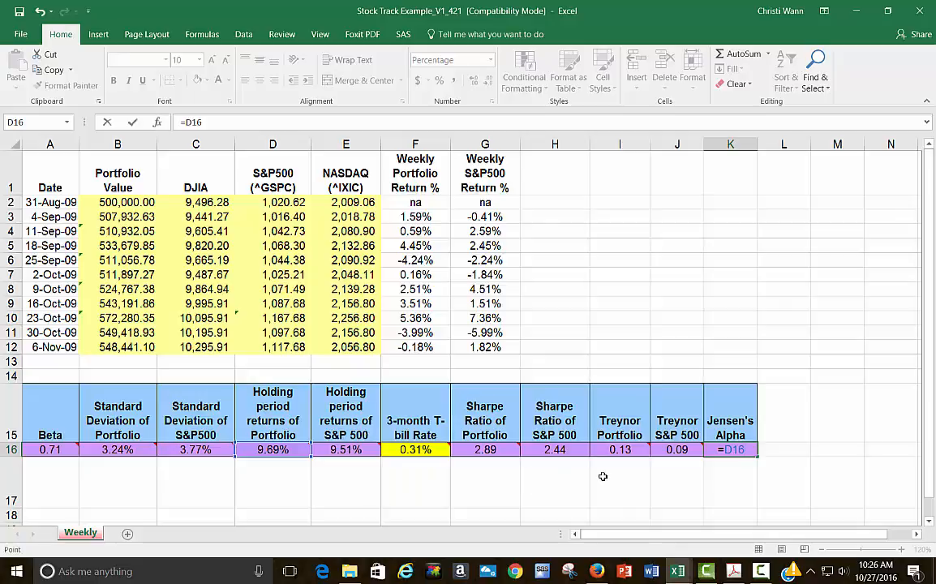
text(-()
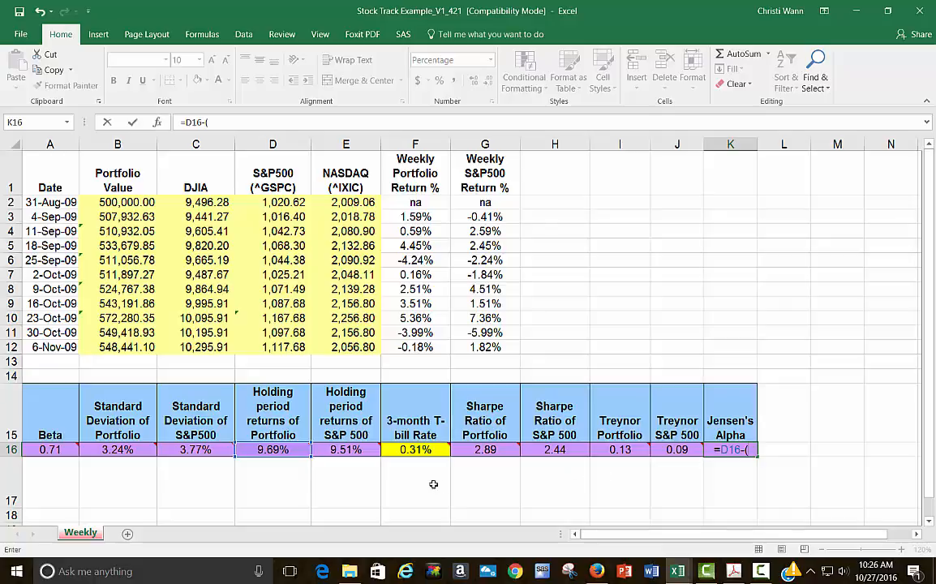
click(415, 451)
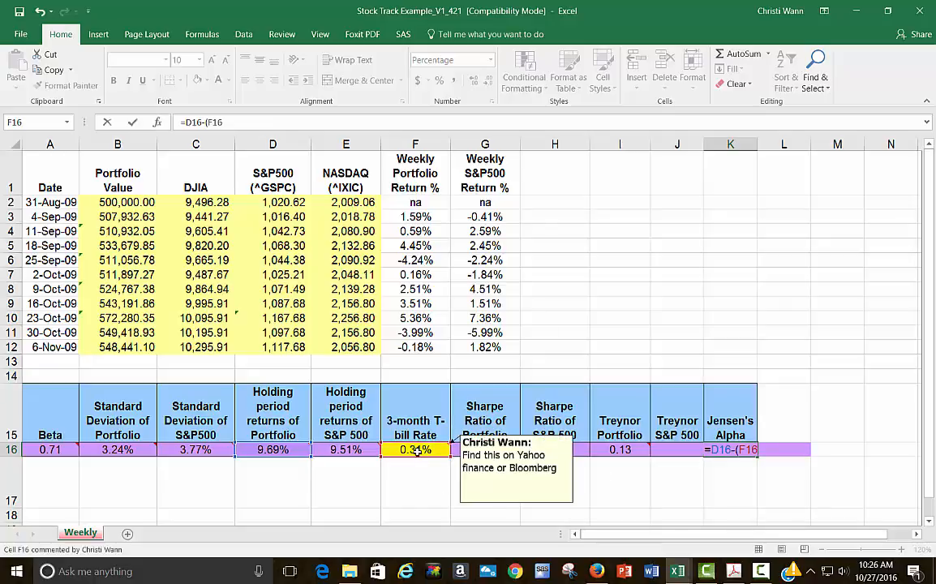
text(+)
click(50, 450)
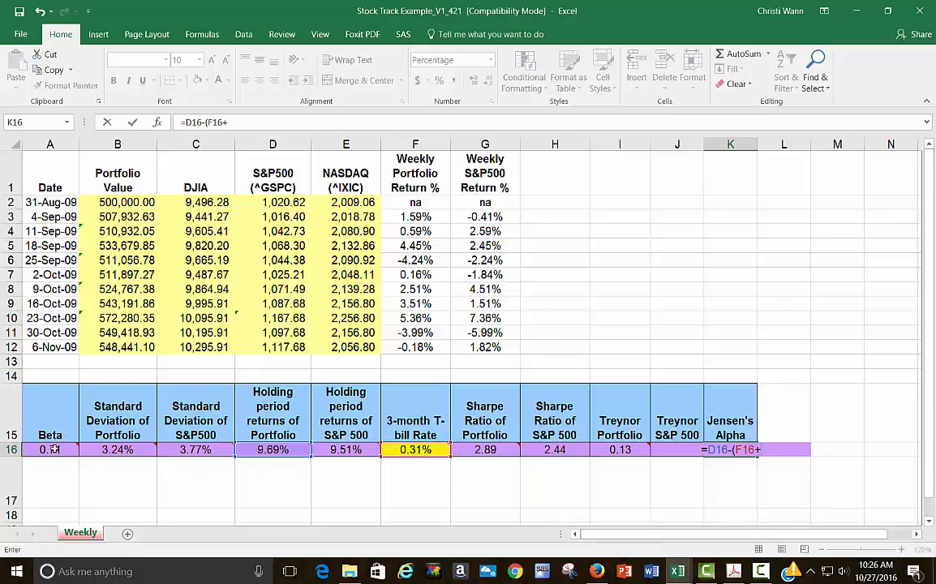
text(*)
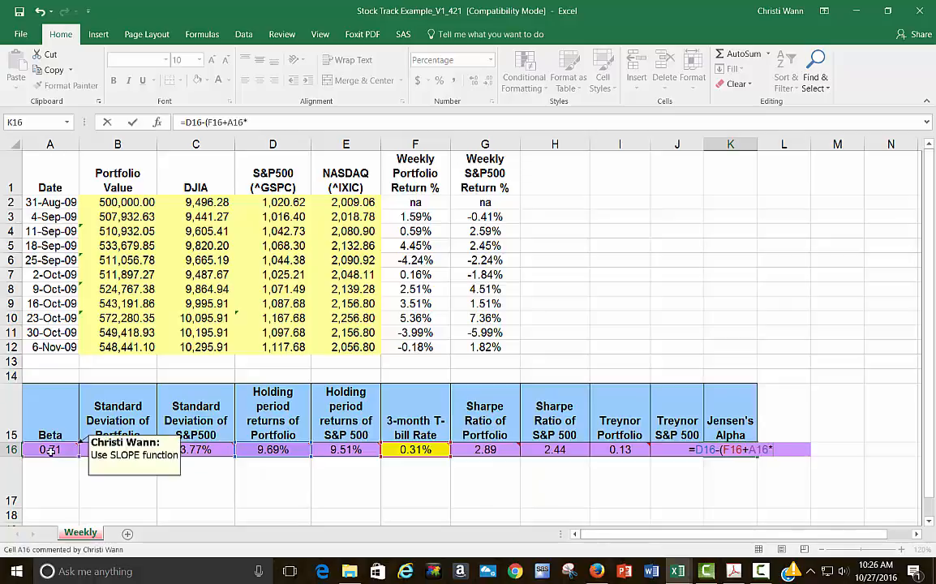
text(()
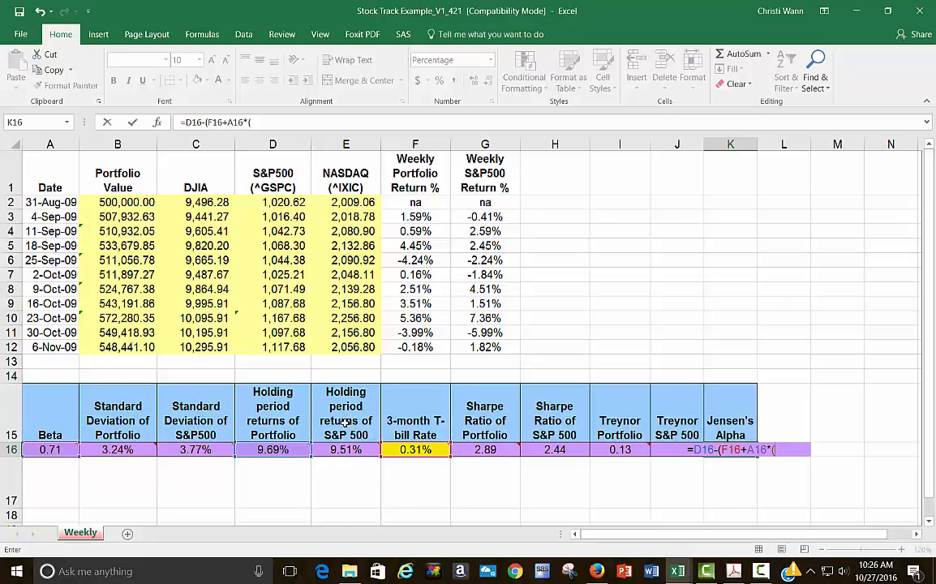
click(344, 449)
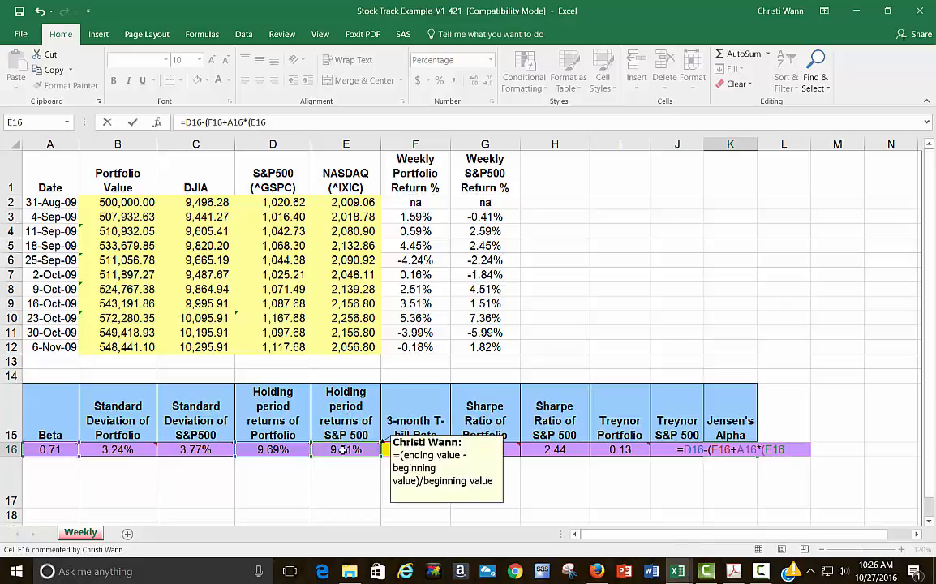
text(-)
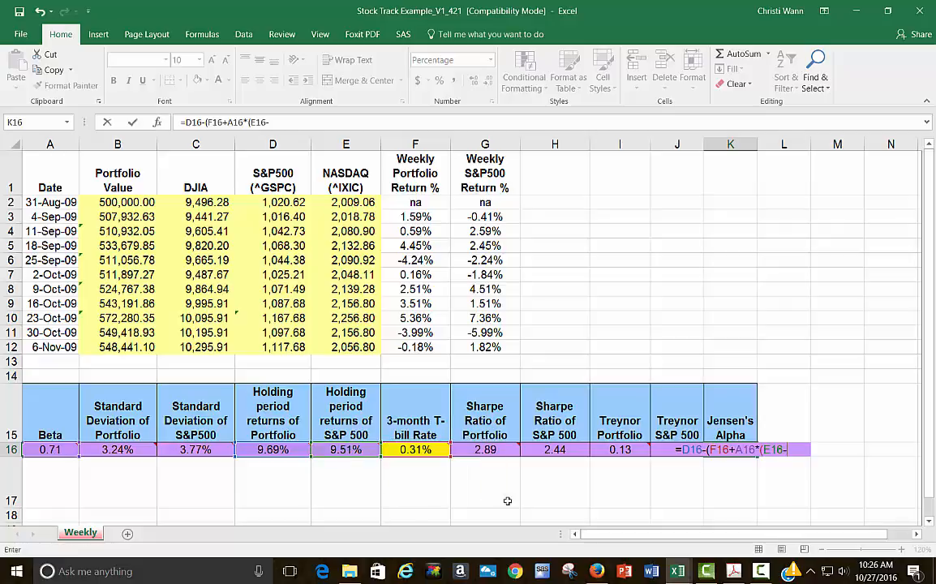
click(417, 448)
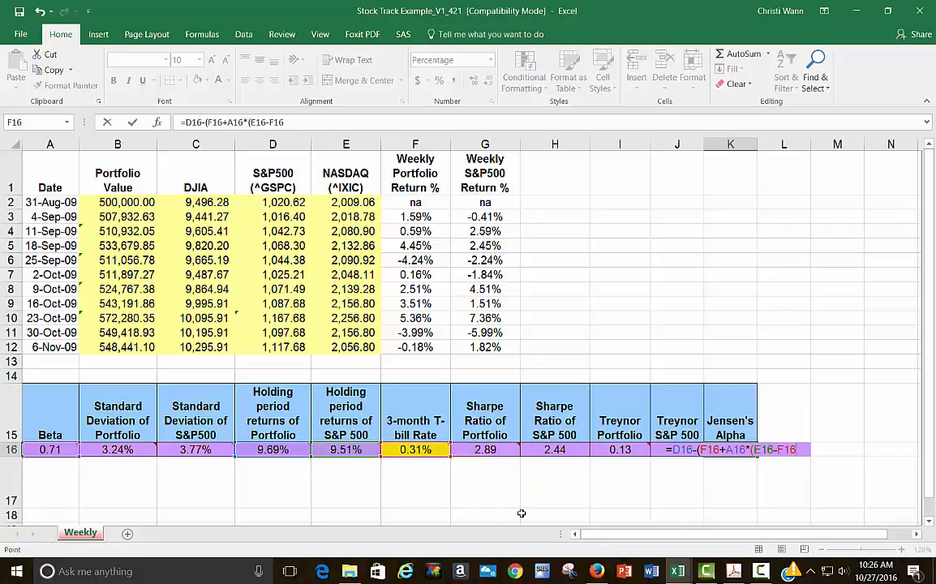
text()))
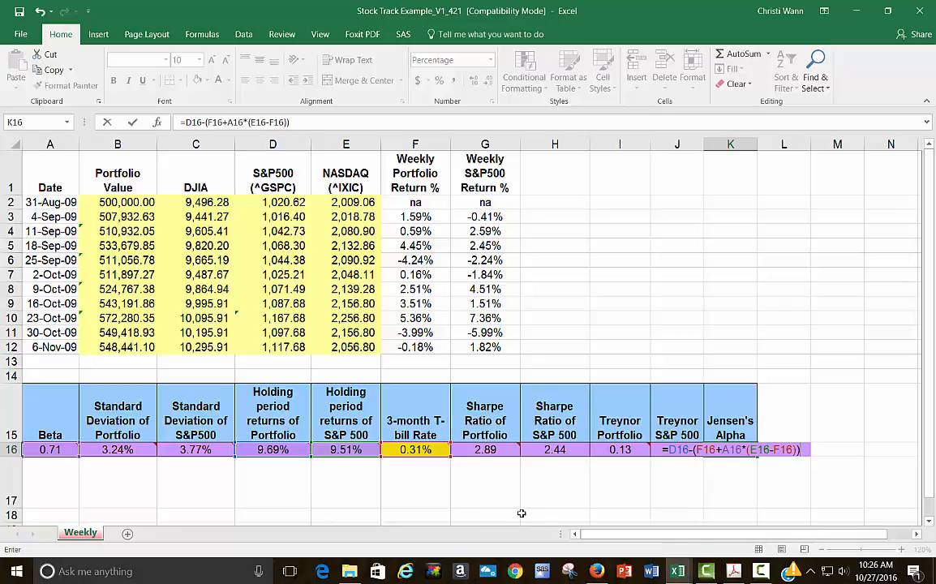
key(Return)
click(737, 451)
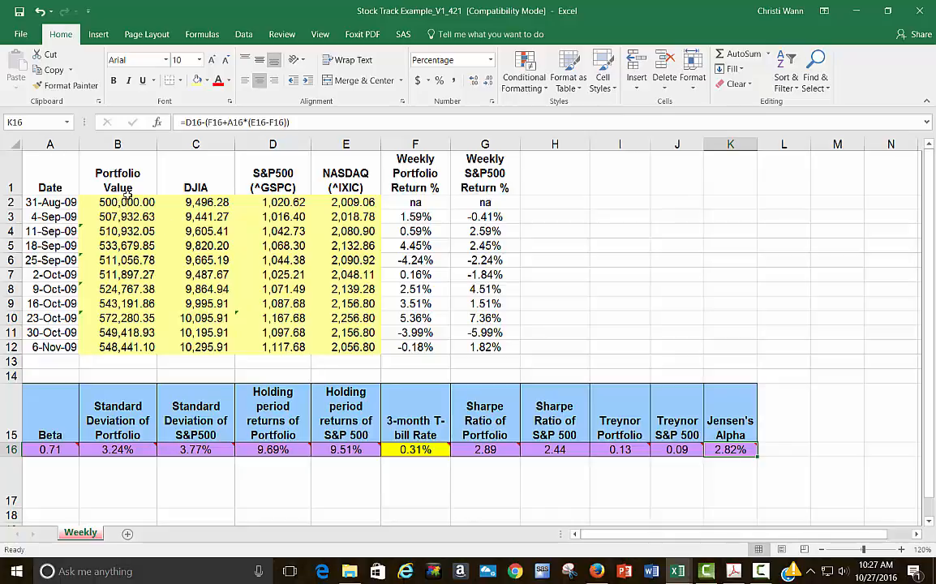
- Change the header of the portfolio value column in B1 to "Mutual Fund Value"
drag(130, 203, 134, 347)
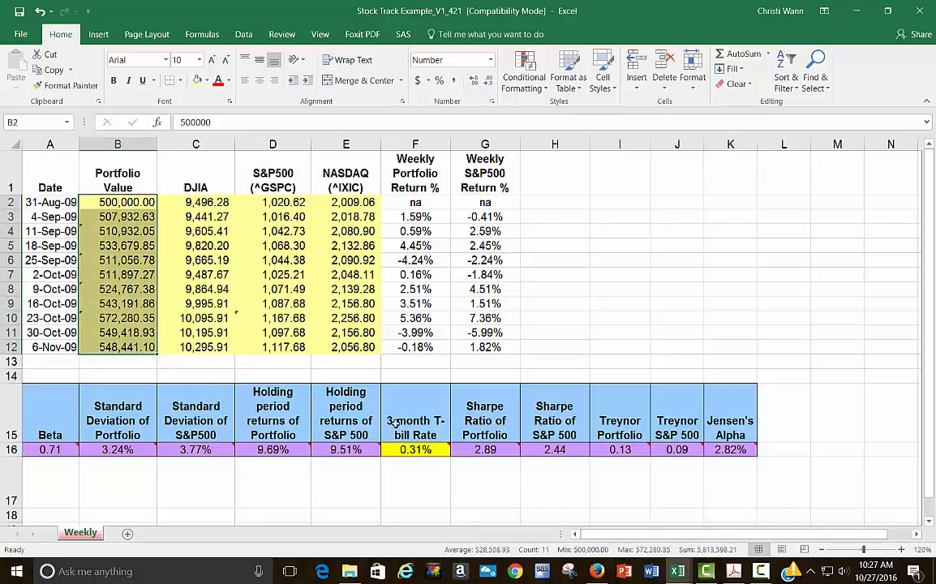
click(132, 217)
click(106, 165)
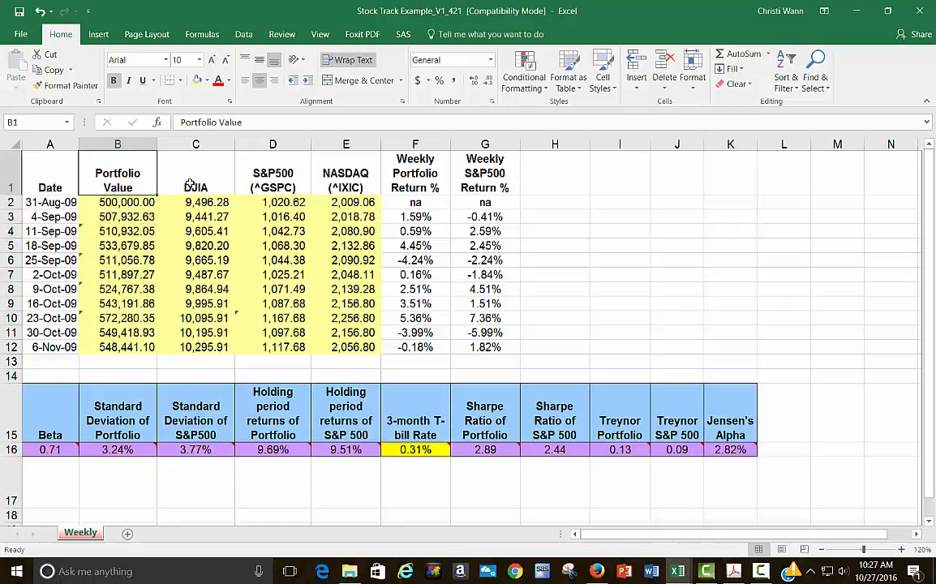
text(Mutu)
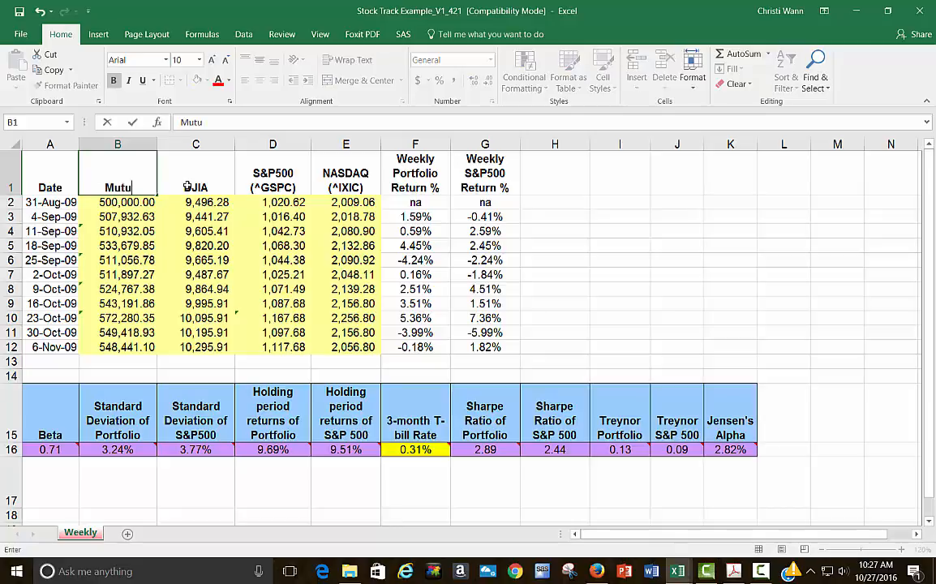
text(al Fund Val)
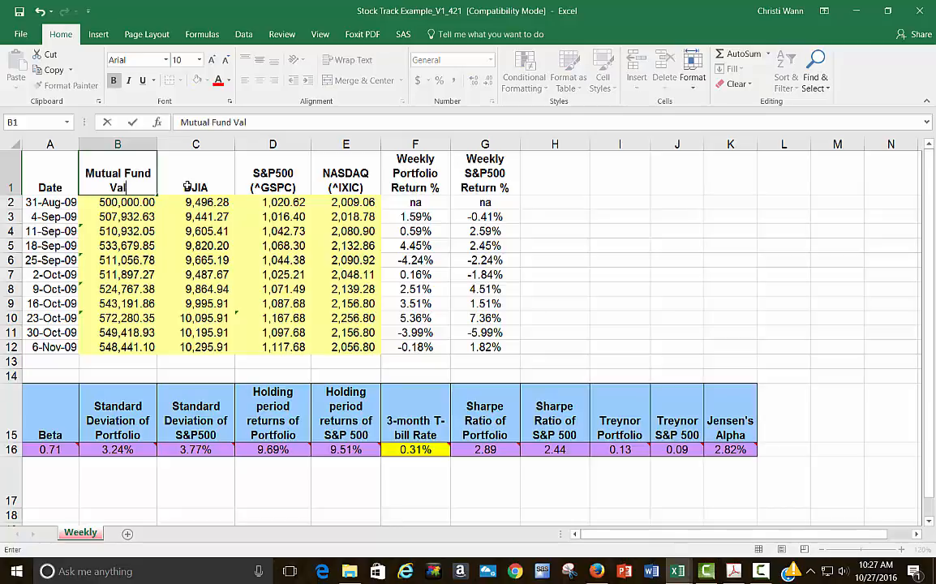
text(ue)
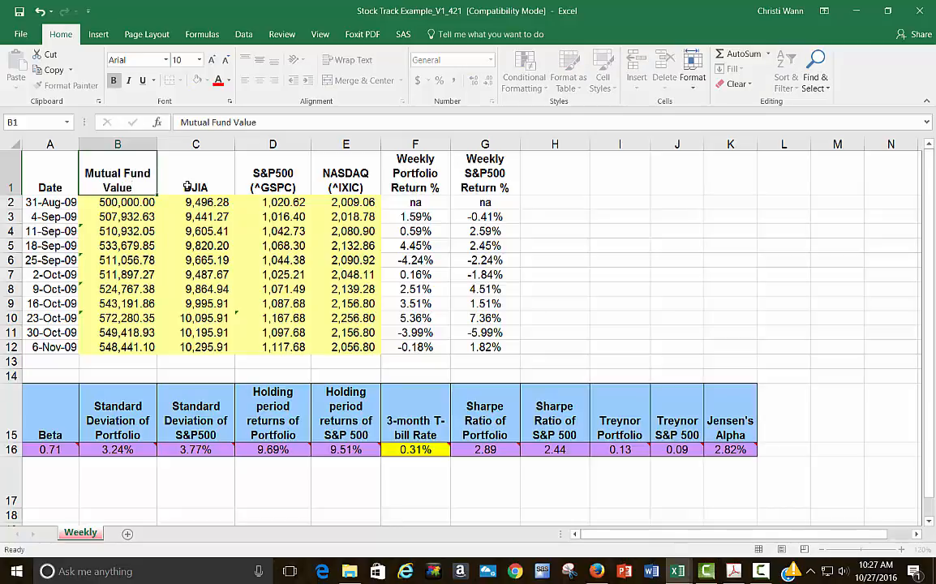
key(Return)
- Undo the header change in B1
drag(118, 202, 150, 329)
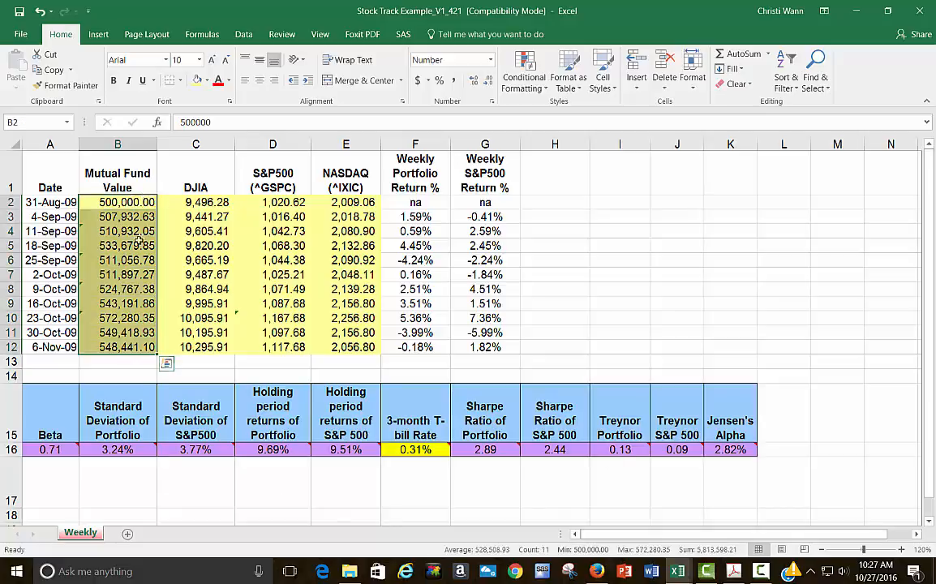
click(128, 177)
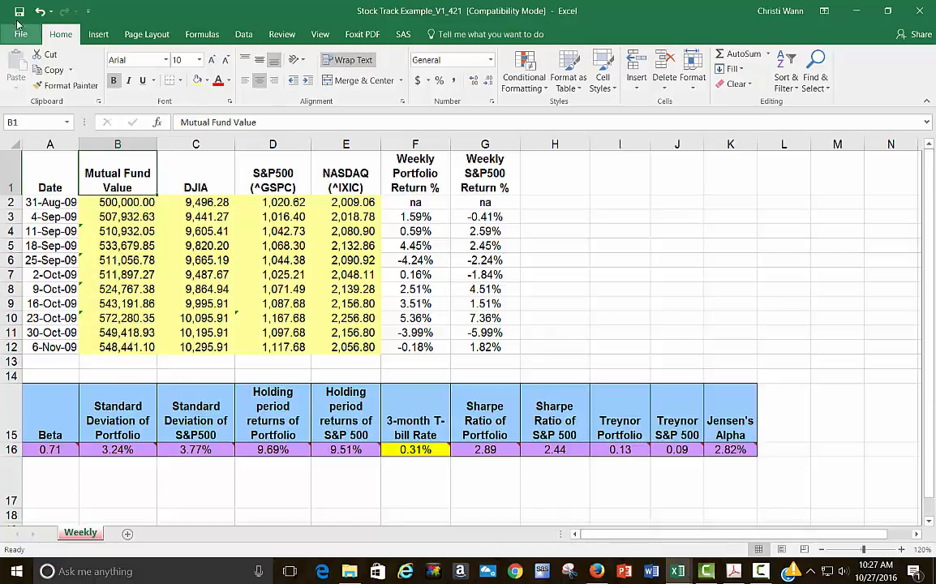
click(40, 13)
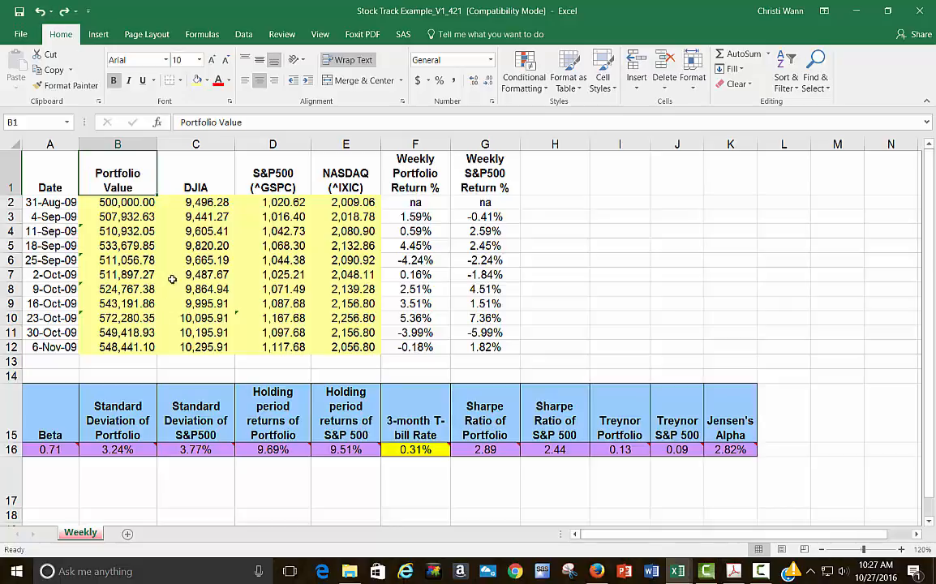